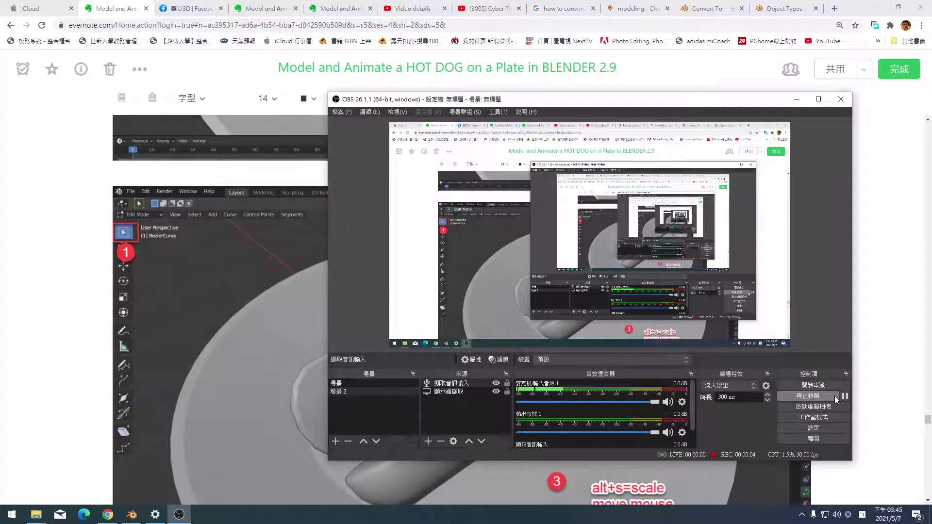
Scroll the Evernote hot dog tutorial to the 'do not delete bezier curve (step 2)' screenshot.
click(56, 281)
scroll(63, 287, up, 5)
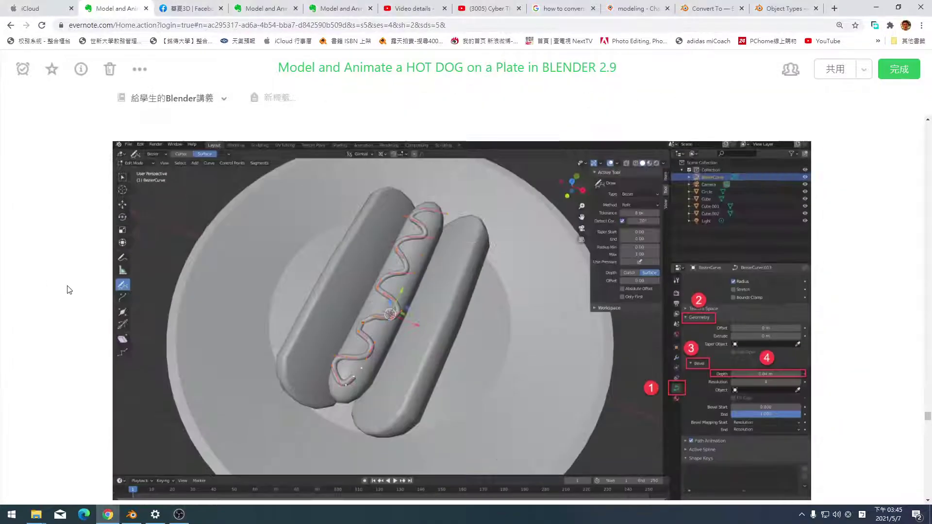
scroll(70, 289, up, 5)
scroll(69, 290, up, 3)
scroll(72, 291, up, 3)
scroll(77, 294, up, 3)
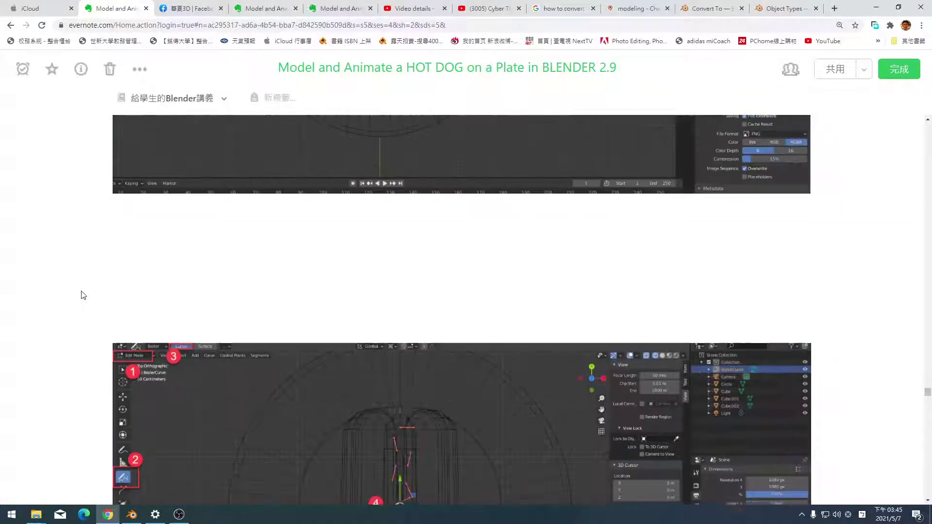
scroll(81, 295, up, 3)
scroll(81, 294, up, 8)
scroll(83, 291, down, 2)
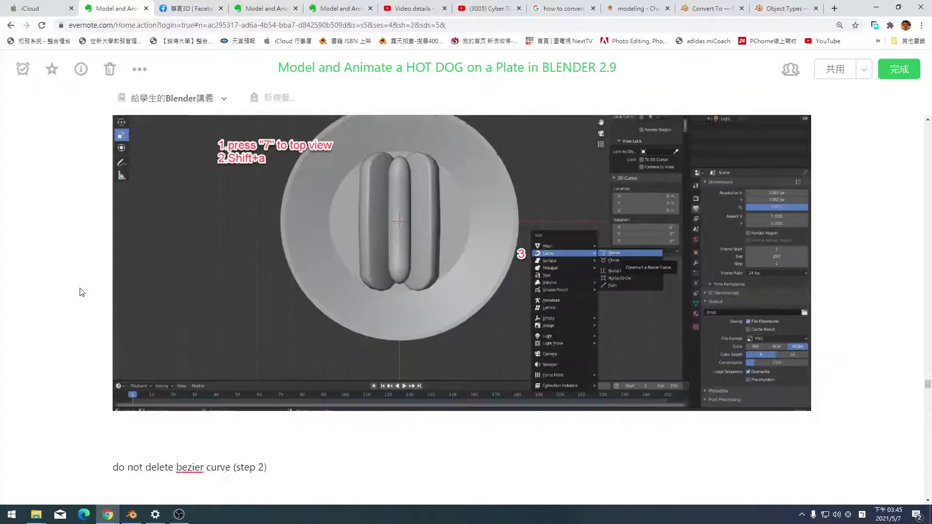
scroll(82, 292, up, 2)
scroll(76, 290, down, 7)
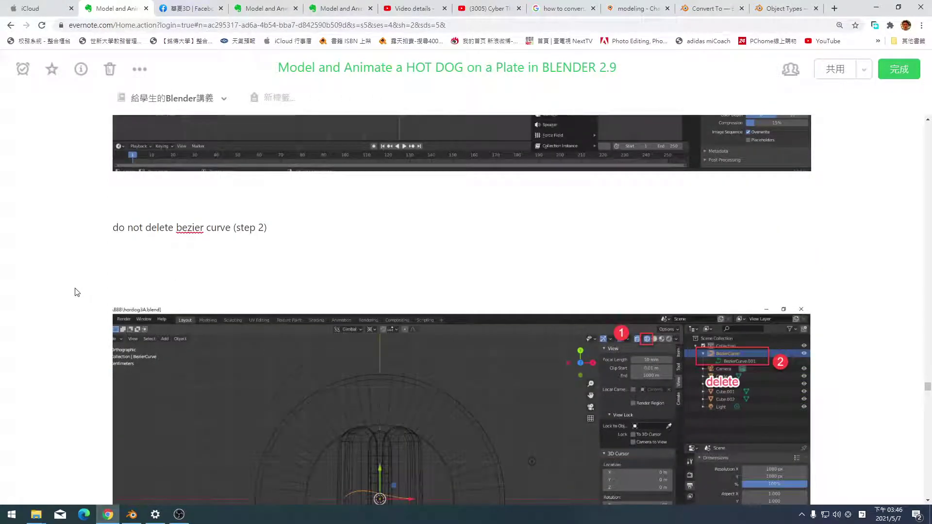
scroll(75, 292, down, 2)
key(alt+Tab)
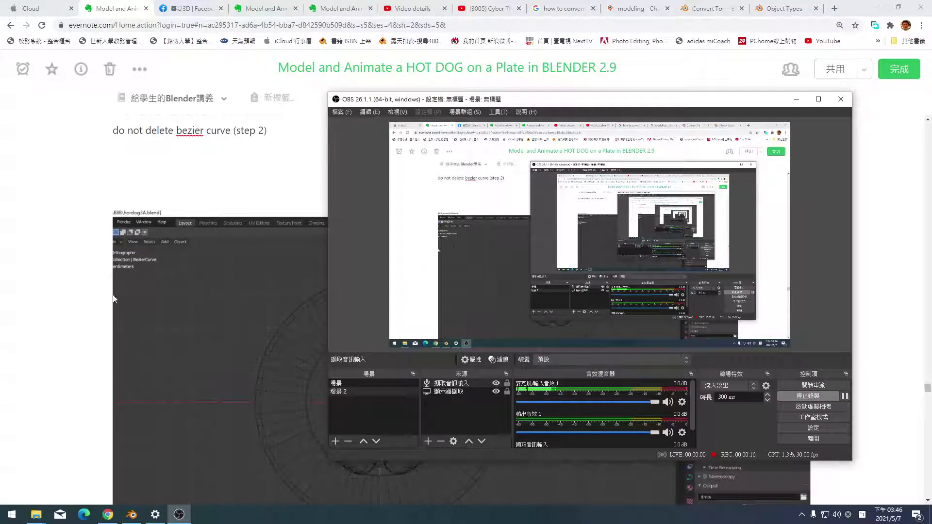
Show the hot dog scene in Blender in Top Orthographic view.
click(131, 515)
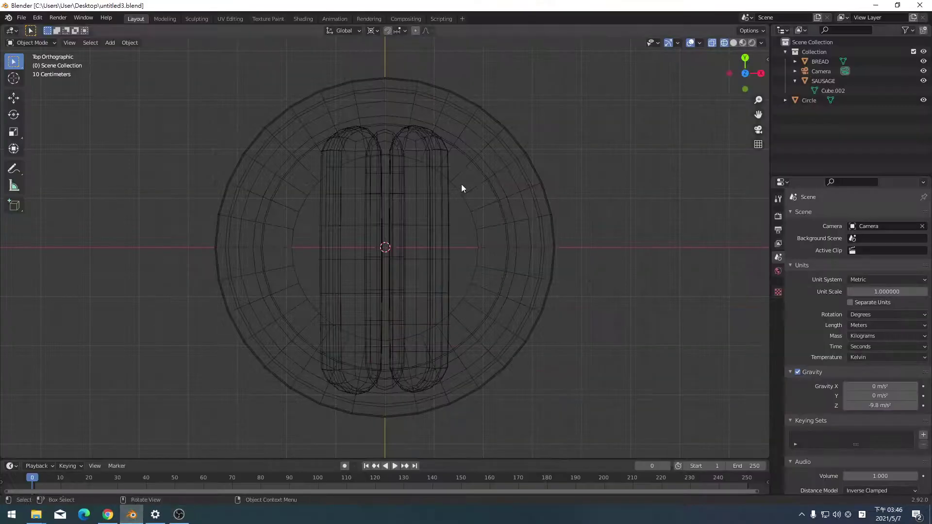
drag(748, 75, 745, 62)
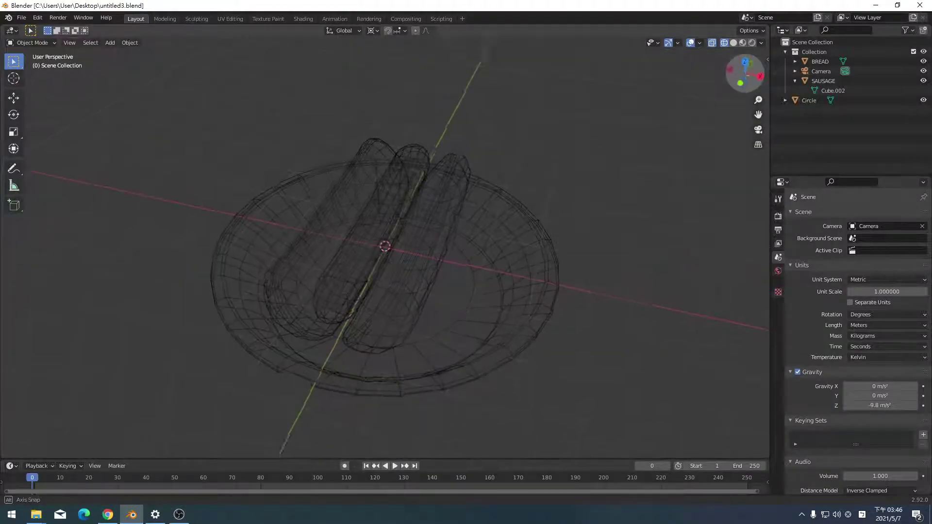
click(745, 61)
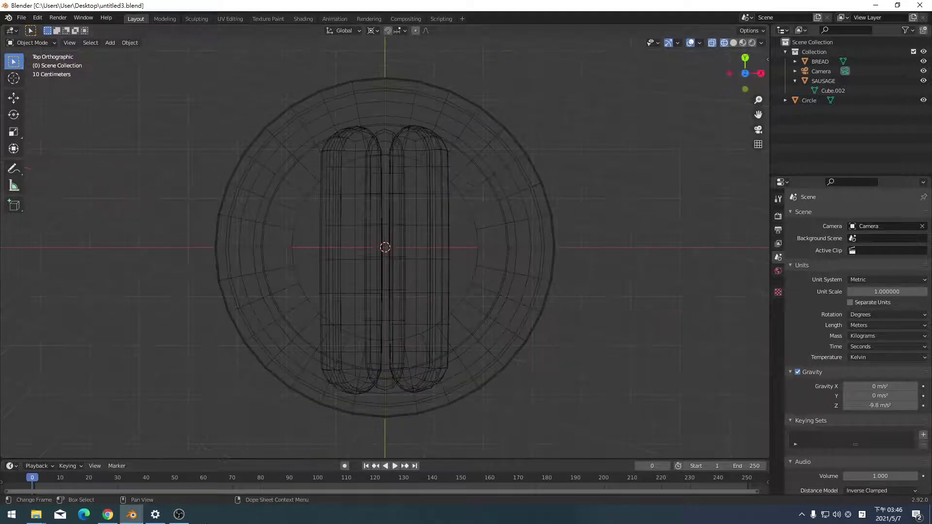
click(178, 515)
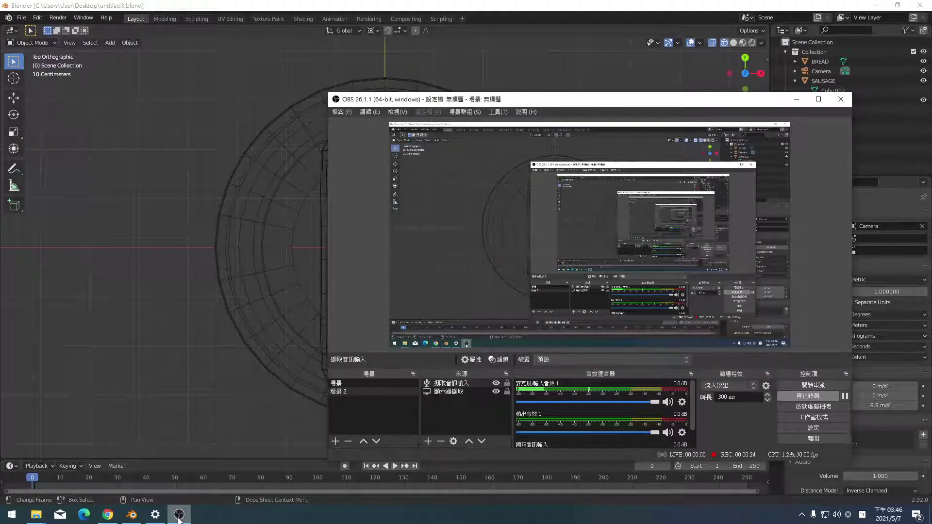
click(287, 80)
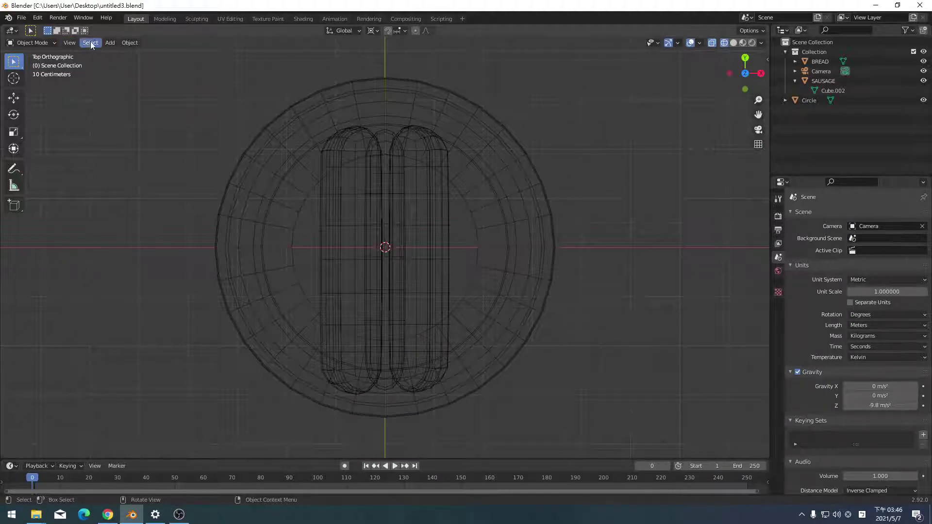
Add a Bezier curve at the plate's centre and switch it into Edit Mode.
click(110, 43)
mouse_move(123, 63)
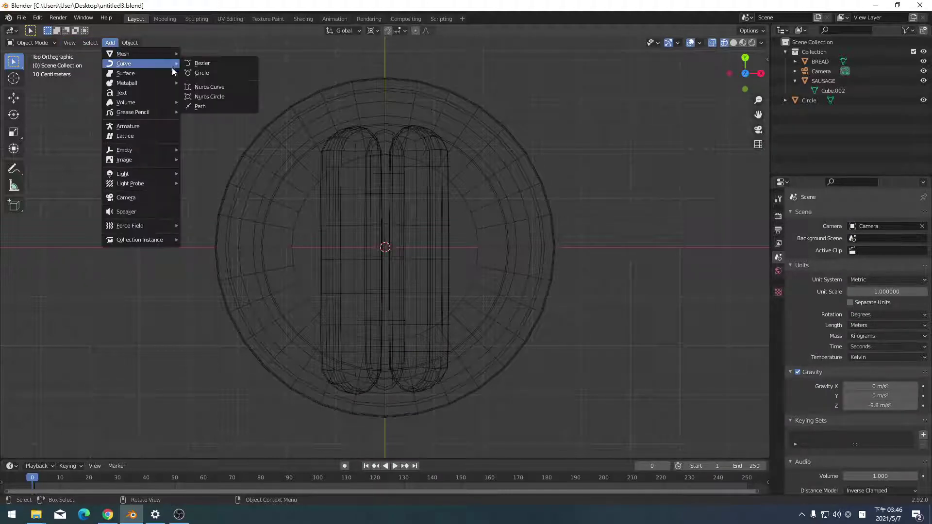
click(209, 63)
scroll(436, 283, up, 2)
scroll(435, 284, up, 3)
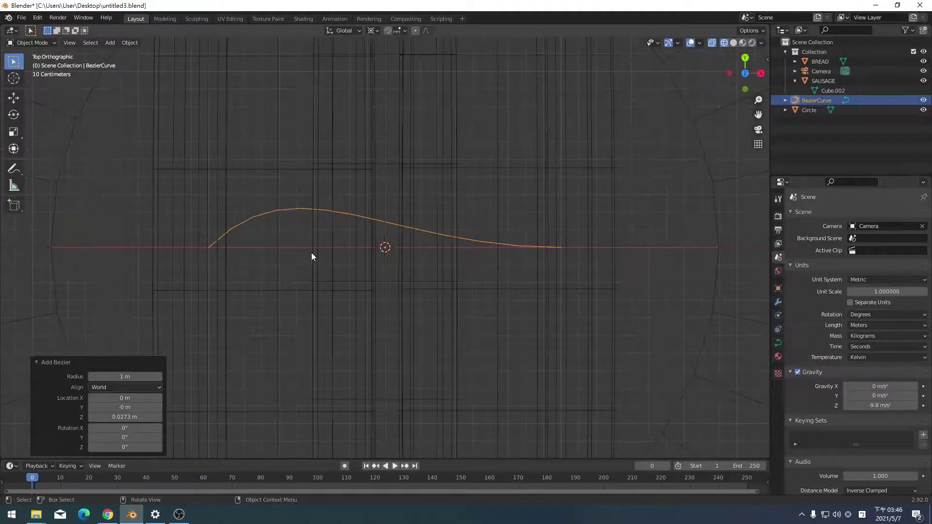
scroll(293, 247, down, 4)
scroll(340, 242, down, 1)
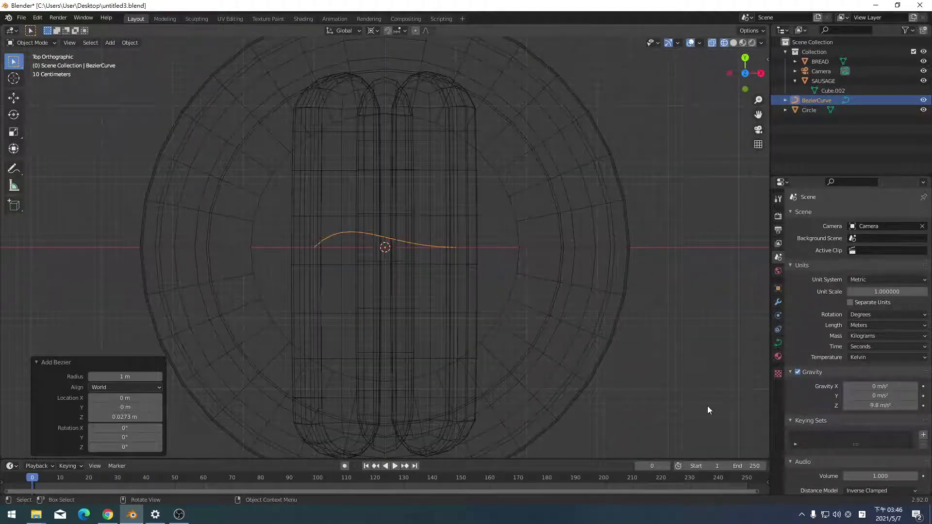
click(32, 43)
click(30, 64)
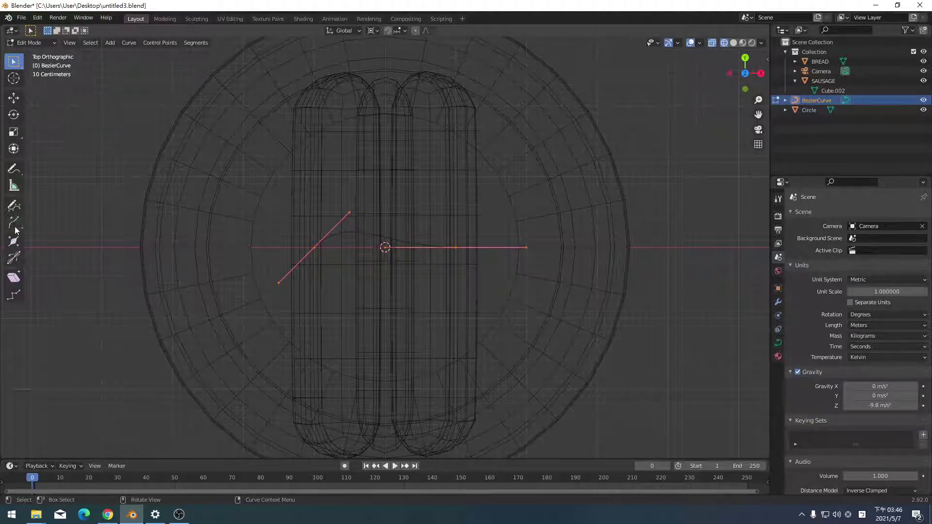
Freehand-draw a wavy Cursor-depth curve along the sausage, then box-select the original segment.
click(14, 206)
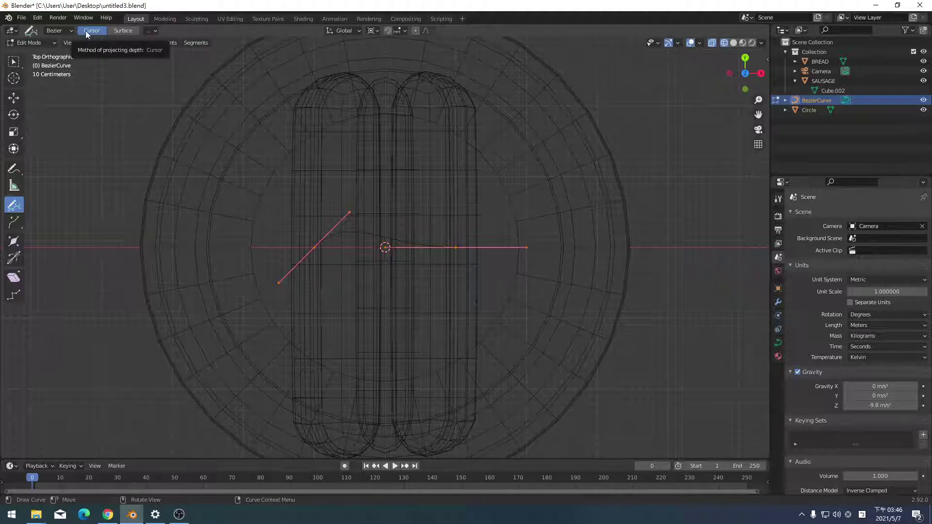
mouse_move(366, 104)
mouse_down()
mouse_move(385, 380)
mouse_move(398, 403)
mouse_move(386, 415)
mouse_up()
mouse_move(386, 415)
middle_down()
mouse_move(467, 295)
mouse_move(479, 316)
mouse_move(512, 324)
mouse_move(524, 316)
mouse_move(513, 303)
mouse_move(547, 281)
mouse_move(529, 297)
mouse_move(541, 311)
mouse_move(628, 191)
middle_up()
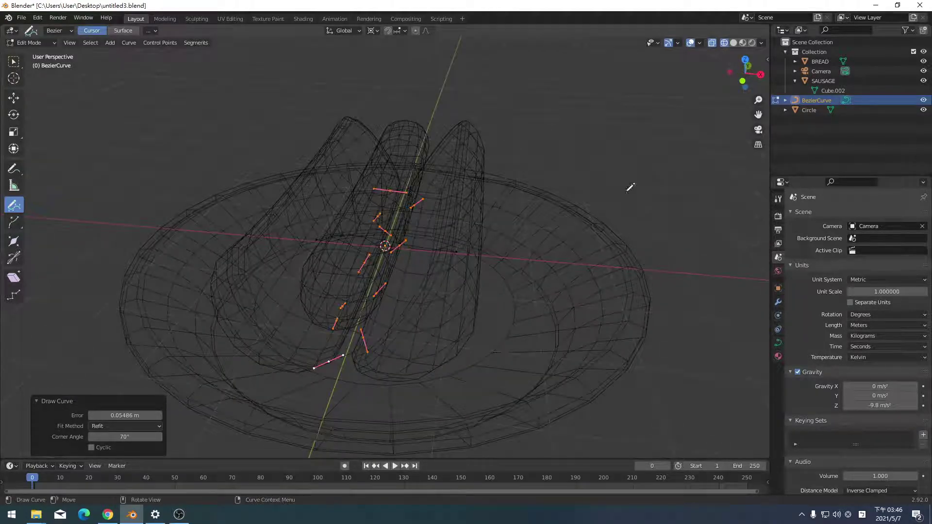
click(739, 60)
click(13, 61)
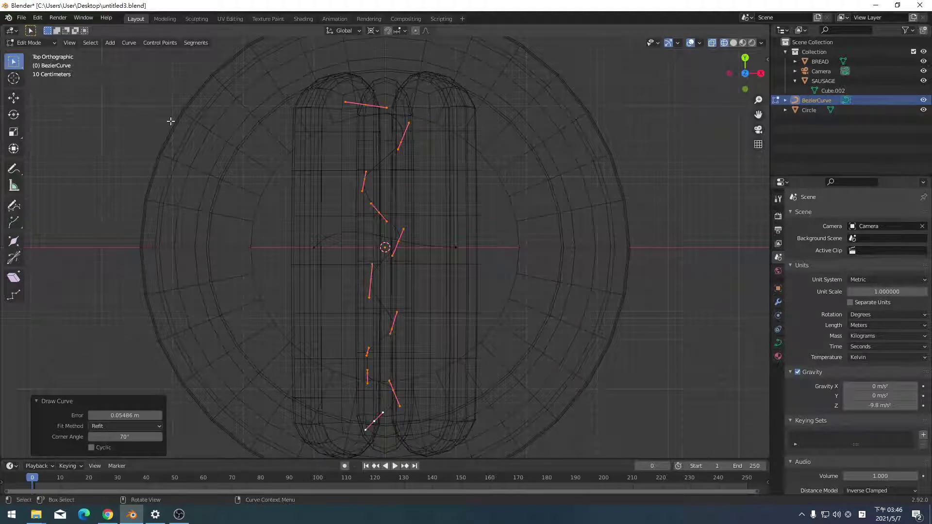
mouse_move(317, 67)
mouse_down()
mouse_move(481, 458)
mouse_move(529, 458)
mouse_up()
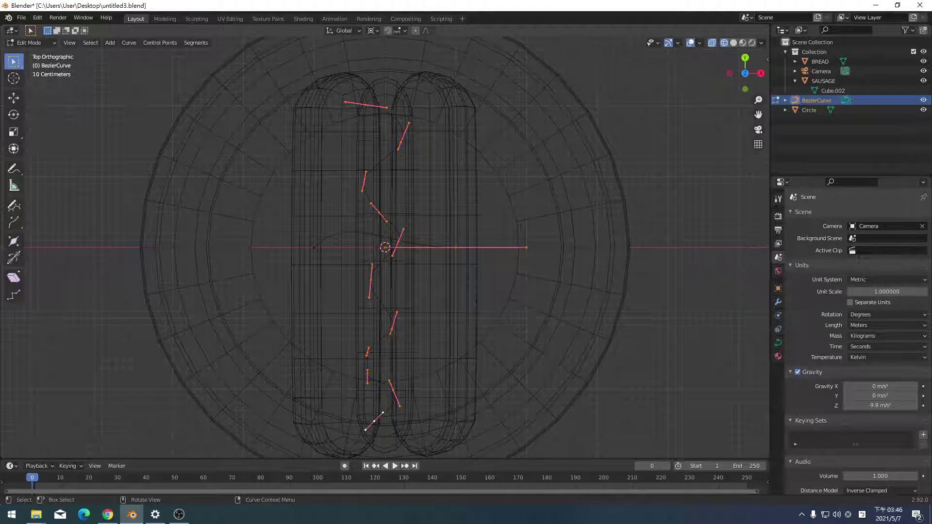
Expand BezierCurve in the Outliner and box-select the curve points over the sausage.
click(860, 516)
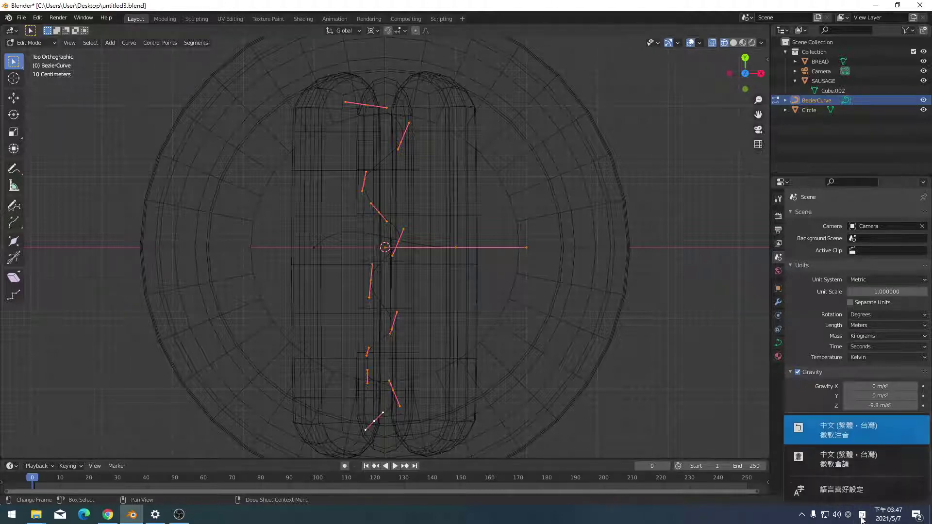
click(842, 438)
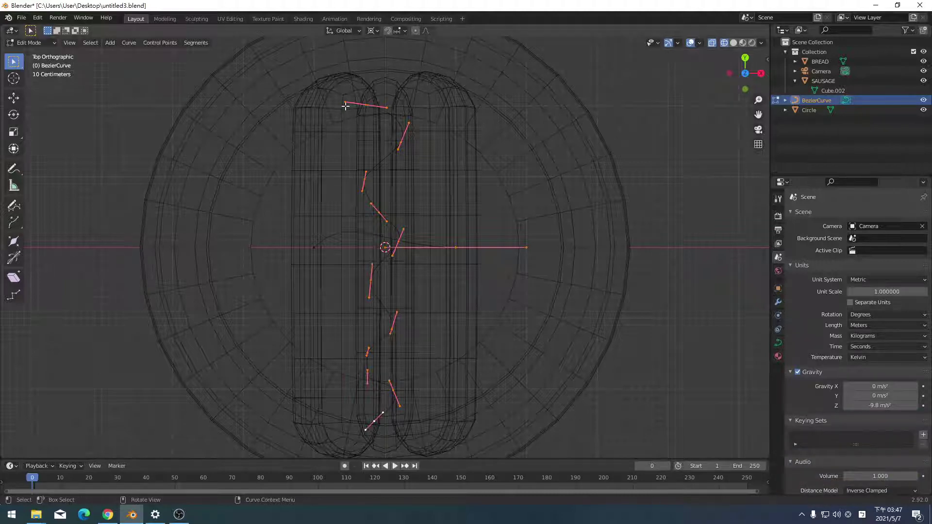
click(785, 100)
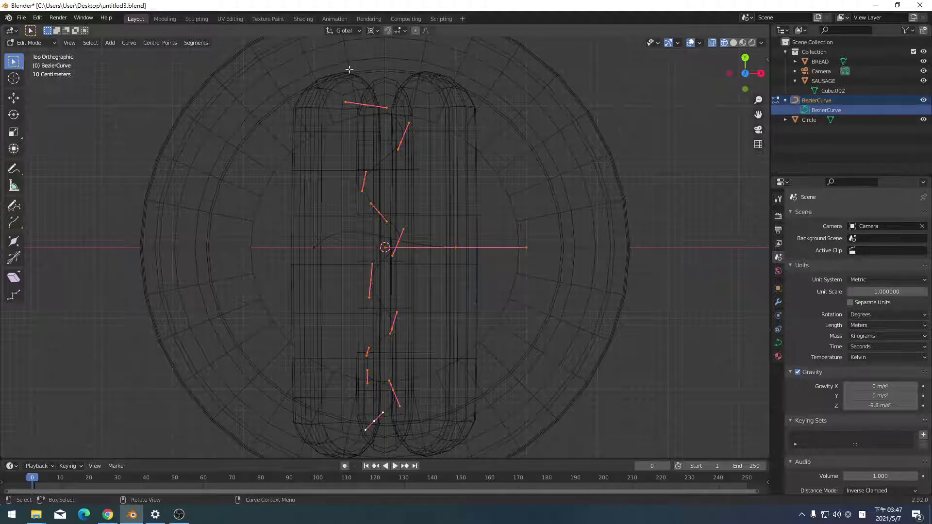
drag(349, 70, 478, 459)
Box-select all the wavy curve's points, then open the Windows language settings.
click(37, 18)
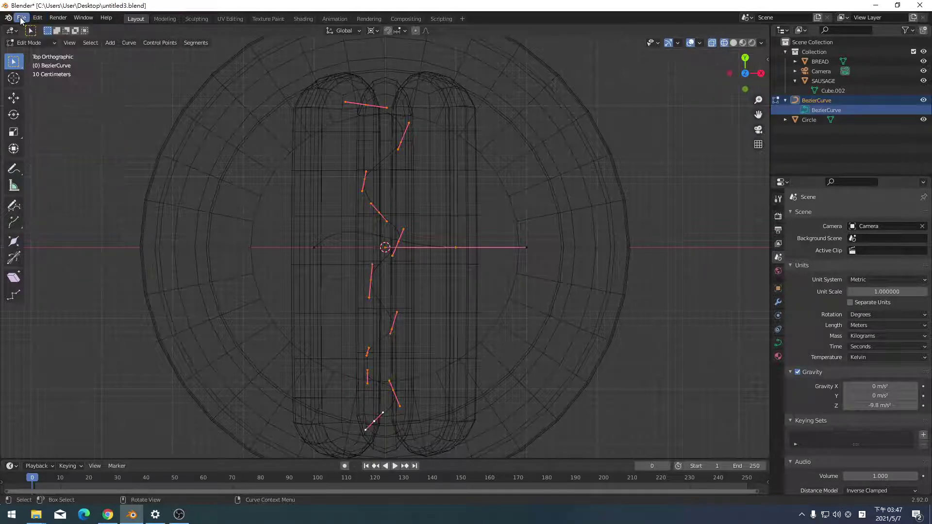
click(590, 207)
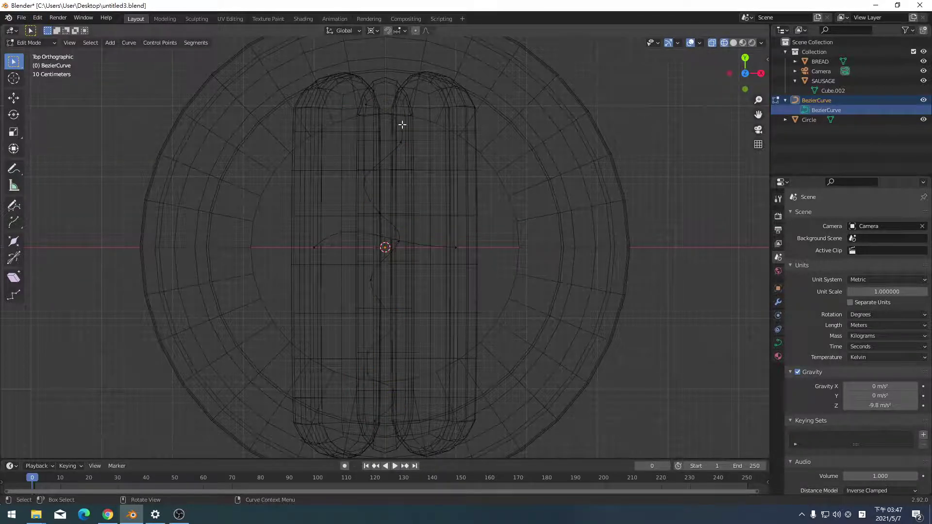
drag(353, 95, 534, 459)
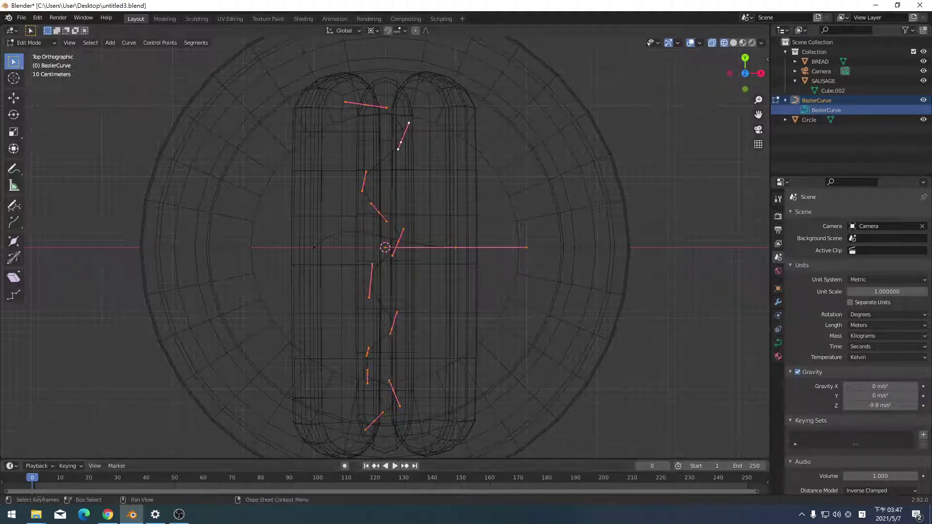
click(863, 515)
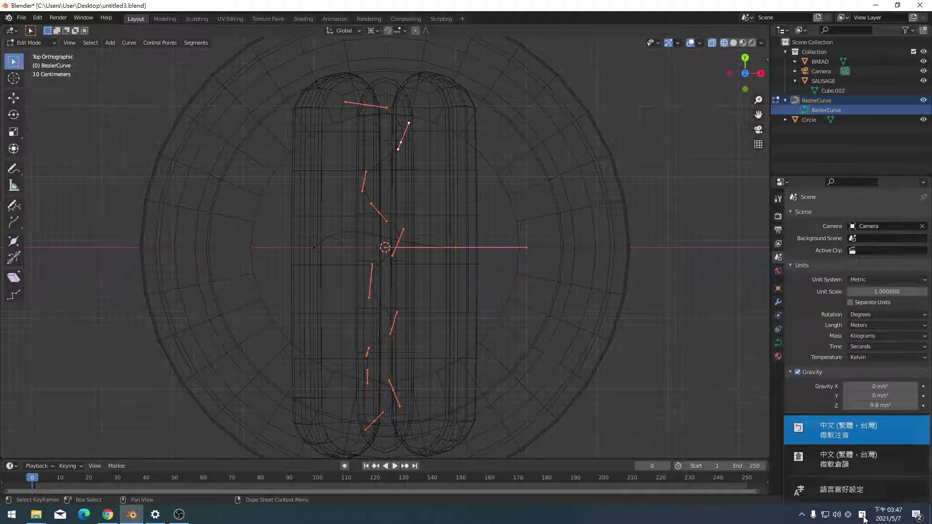
click(858, 491)
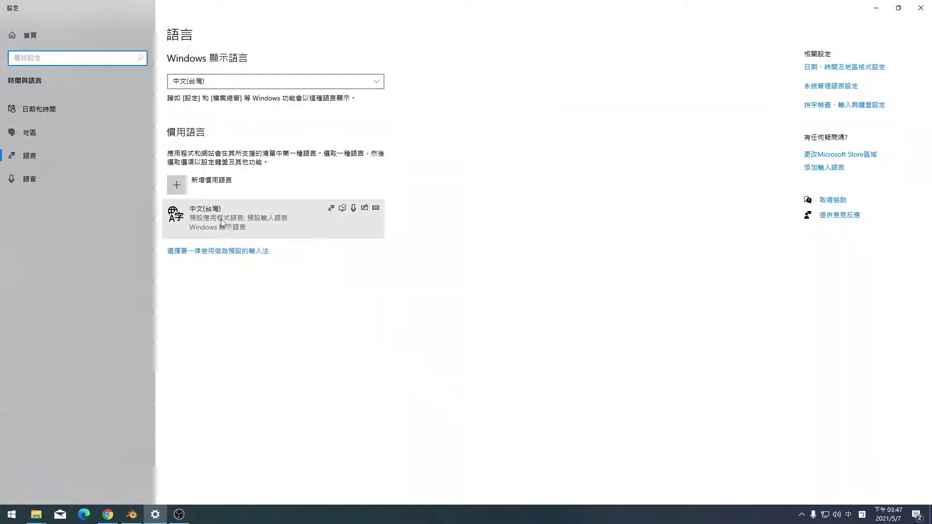
Look at the Chinese (Taiwan) language options, then begin adding a new language.
click(272, 234)
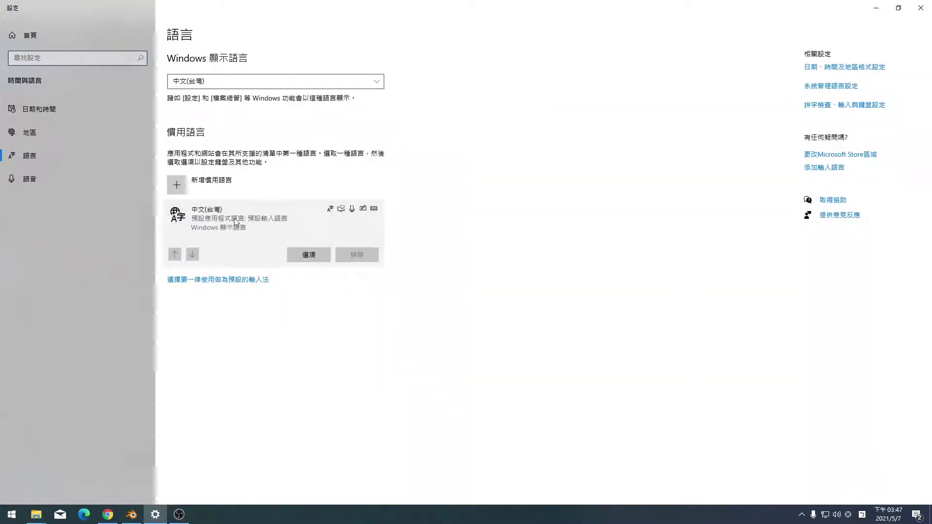
click(300, 255)
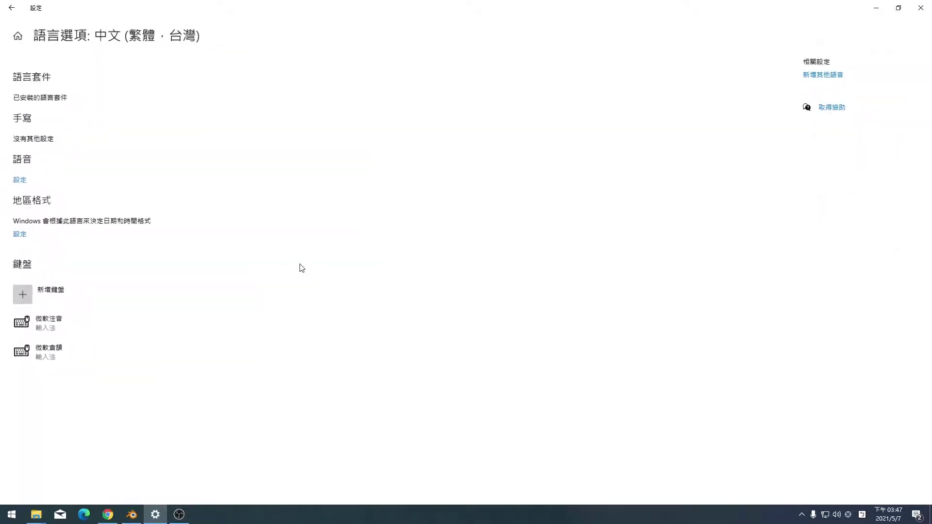
click(13, 9)
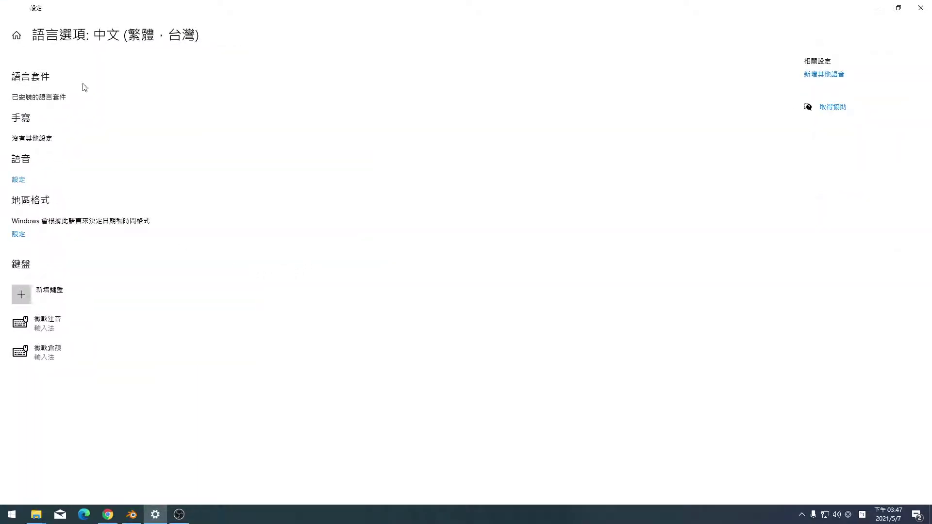
click(187, 189)
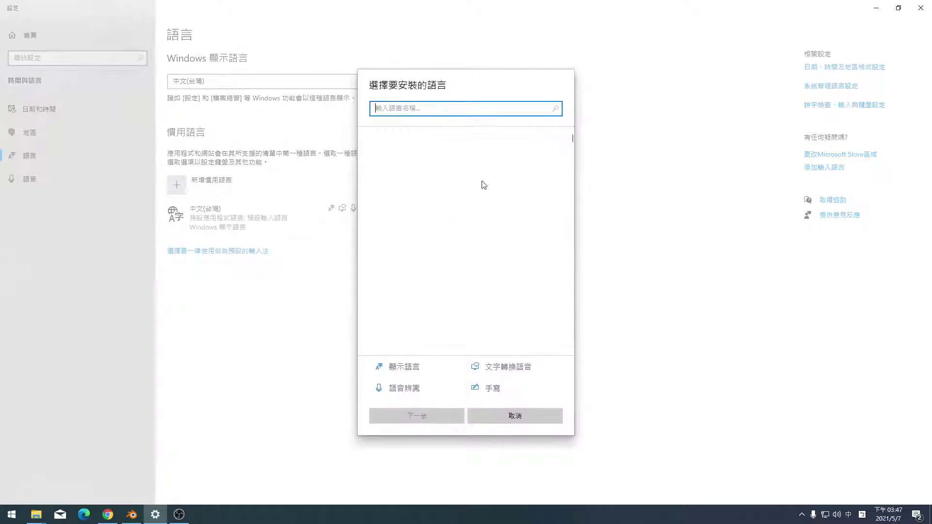
Search 'en' and pick English (United States) from the language list.
text(ㄍ)
key(BackSpace)
key(shift)
text(en)
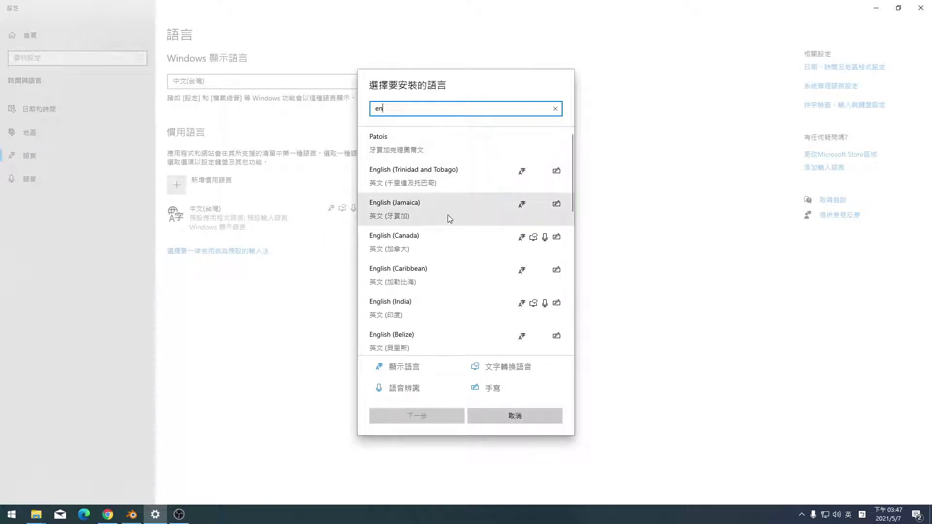
scroll(443, 292, down, 2)
scroll(443, 292, down, 2)
scroll(443, 292, down, 1)
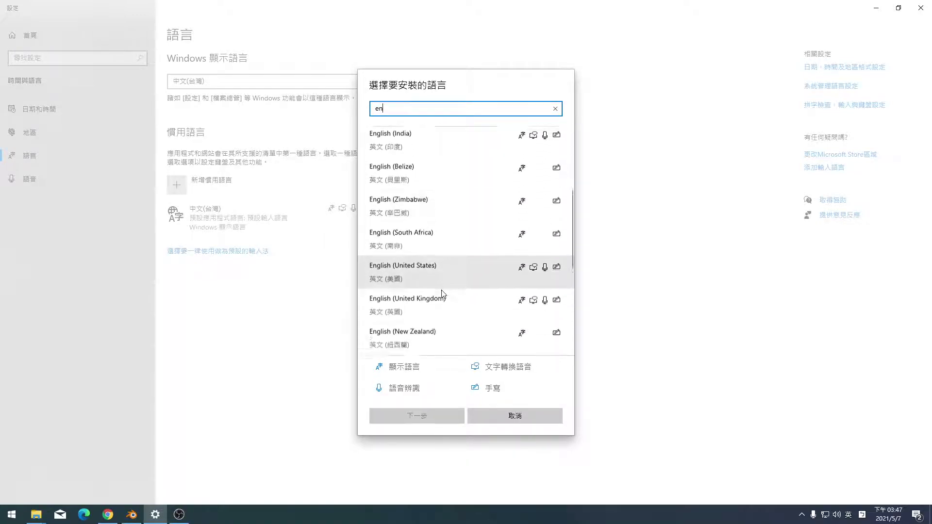
click(441, 286)
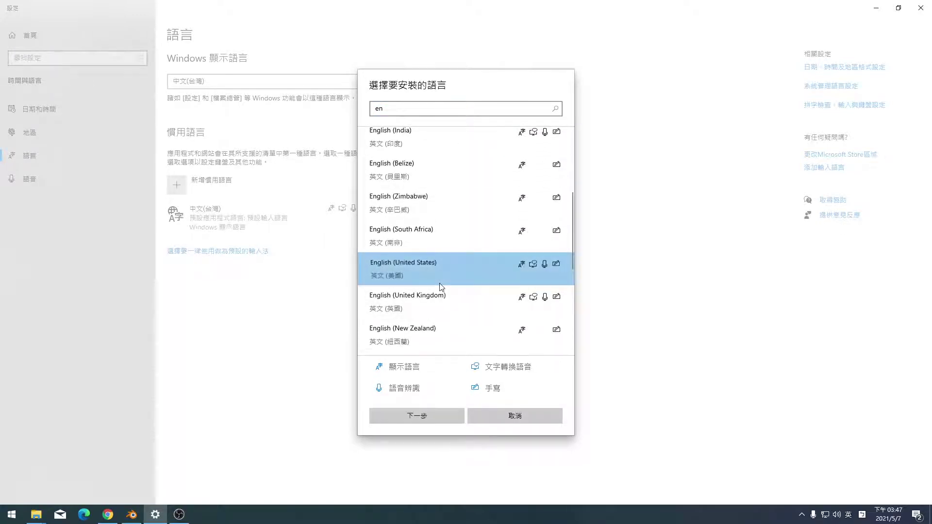
Install English (United States) without speech, handwriting or text-to-speech, then review the list.
click(460, 421)
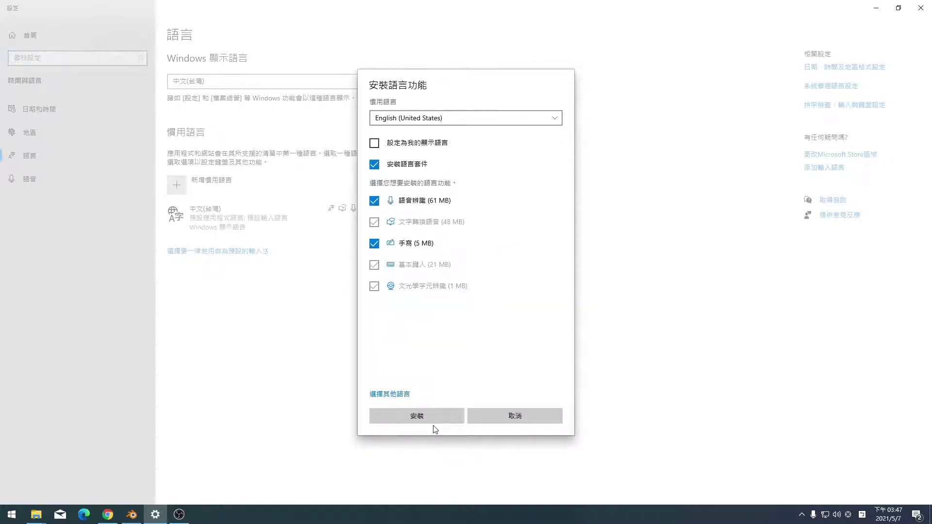
click(374, 244)
click(374, 201)
click(374, 222)
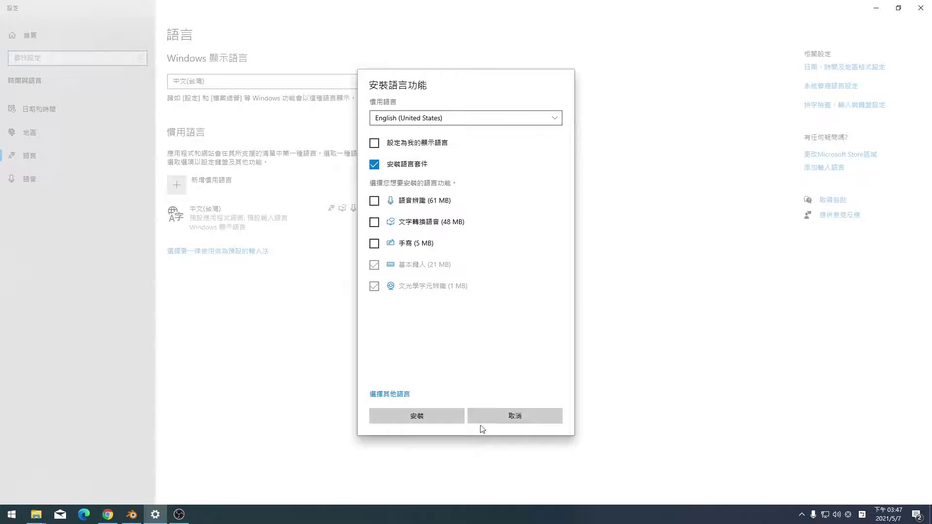
click(446, 421)
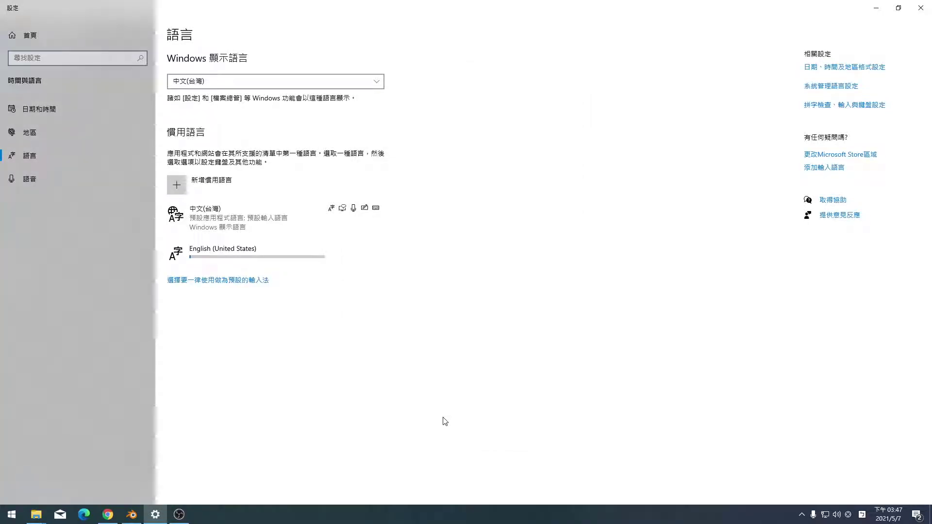
click(361, 220)
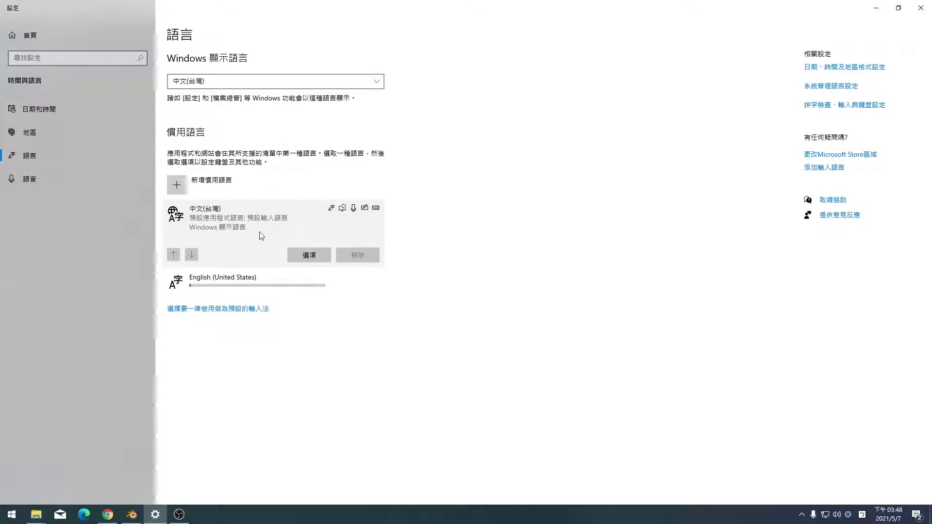
click(239, 281)
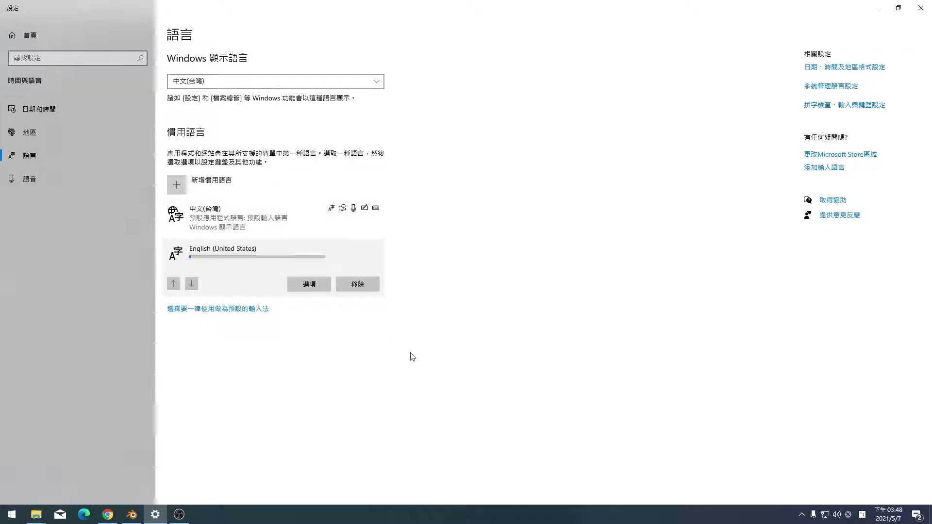
Switch keyboard input to ENG and delete the selected wavy curve segments in Blender.
click(885, 8)
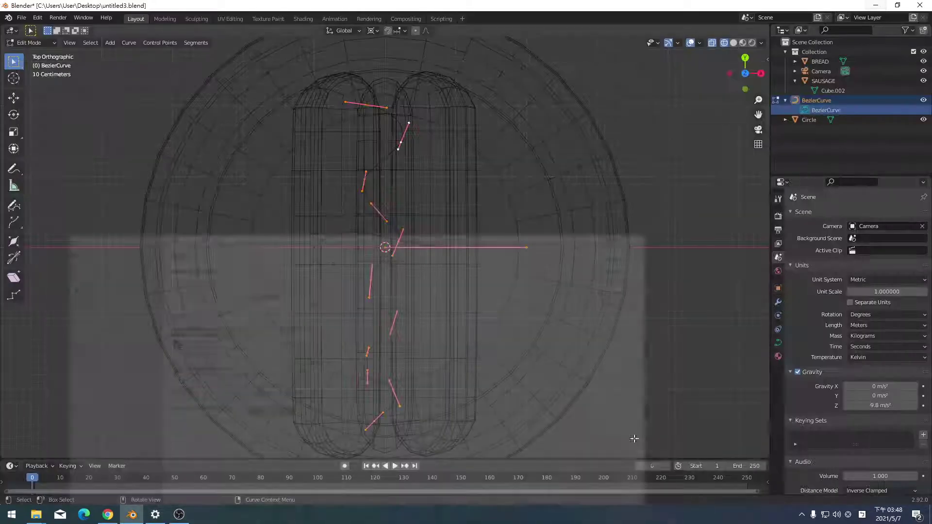
click(862, 518)
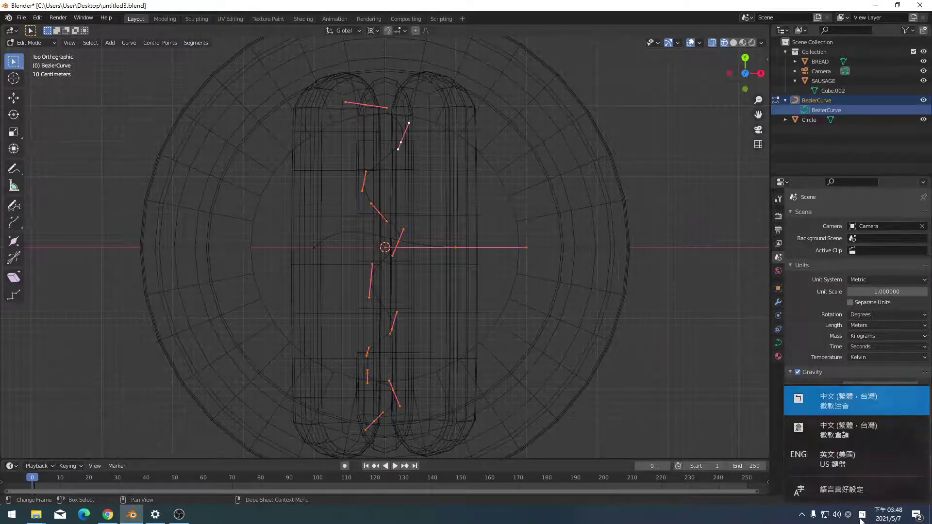
click(825, 459)
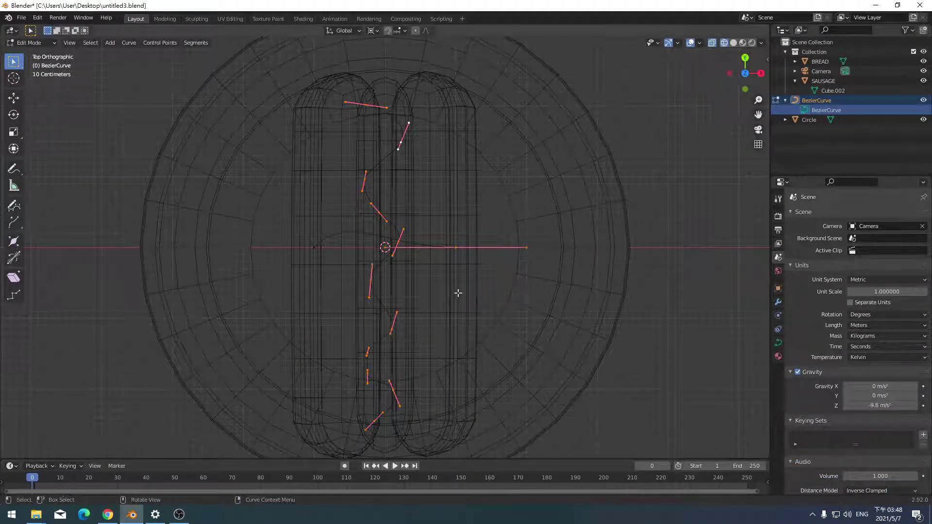
key(x)
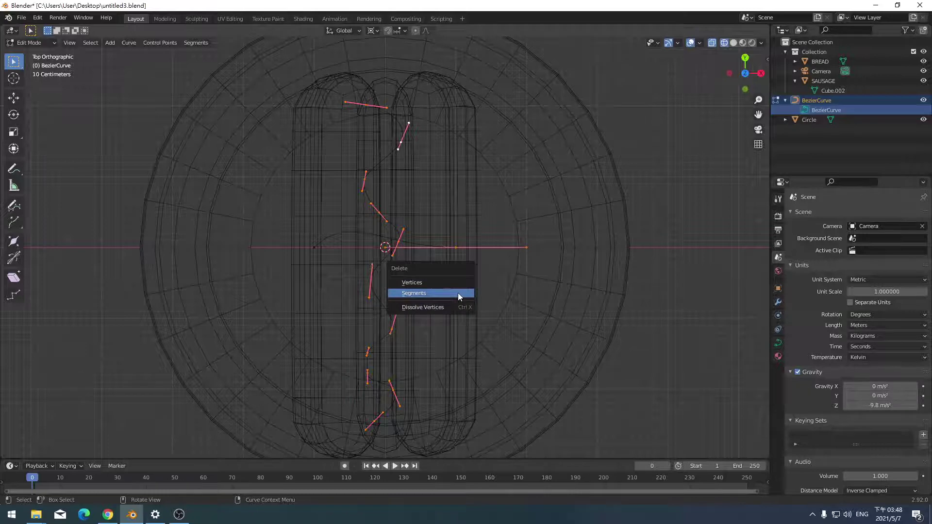
click(459, 293)
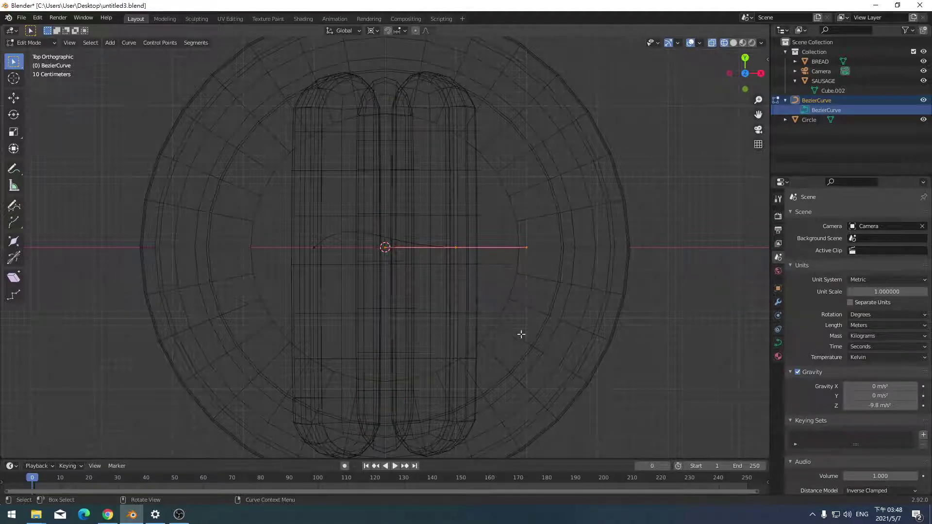
With SAUSAGE selected, draw a Surface-depth wavy stroke, undo it, and return to top view.
click(823, 81)
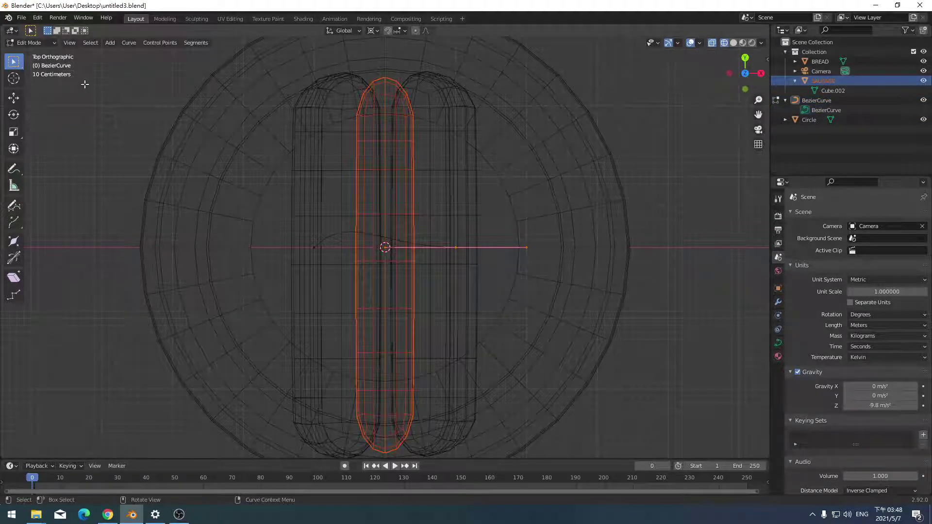
click(14, 206)
click(129, 31)
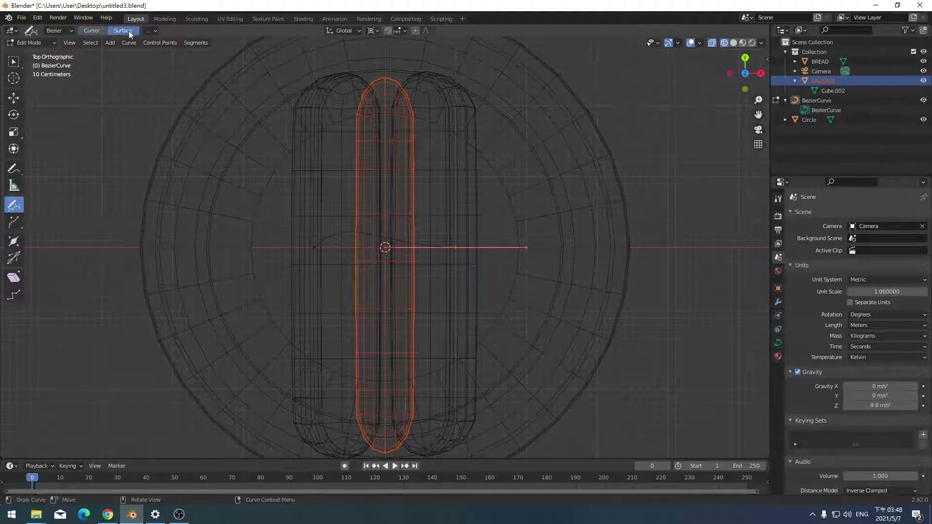
mouse_move(383, 107)
mouse_down()
mouse_move(401, 243)
mouse_move(380, 323)
mouse_move(402, 350)
mouse_move(380, 374)
mouse_up()
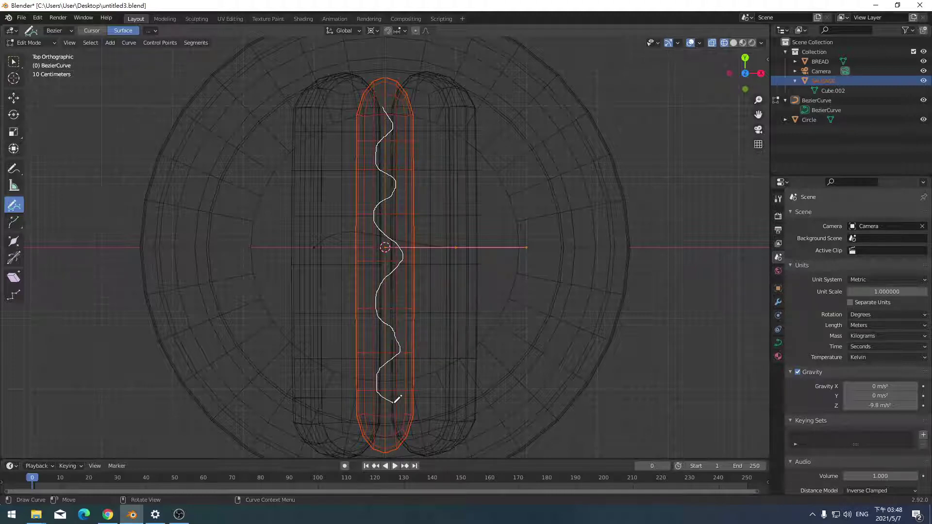
drag(399, 420, 386, 438)
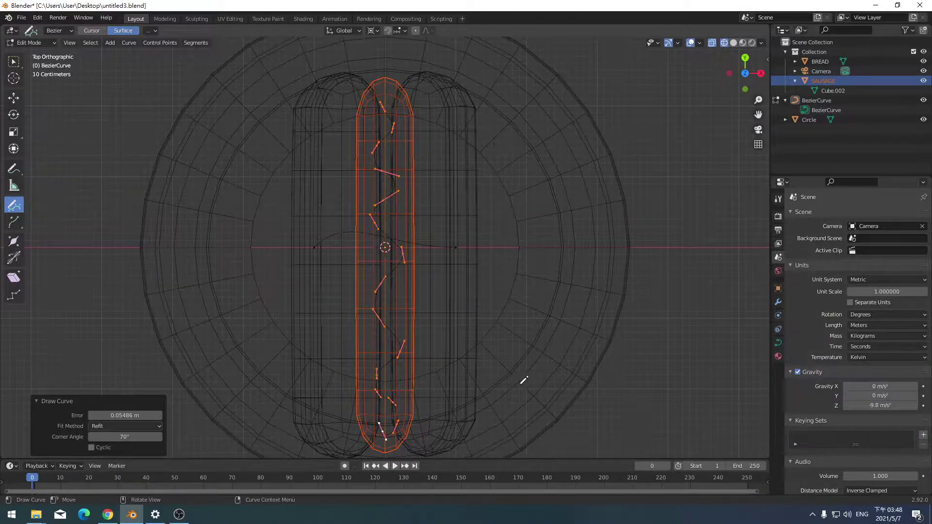
middle_drag(523, 380, 459, 273)
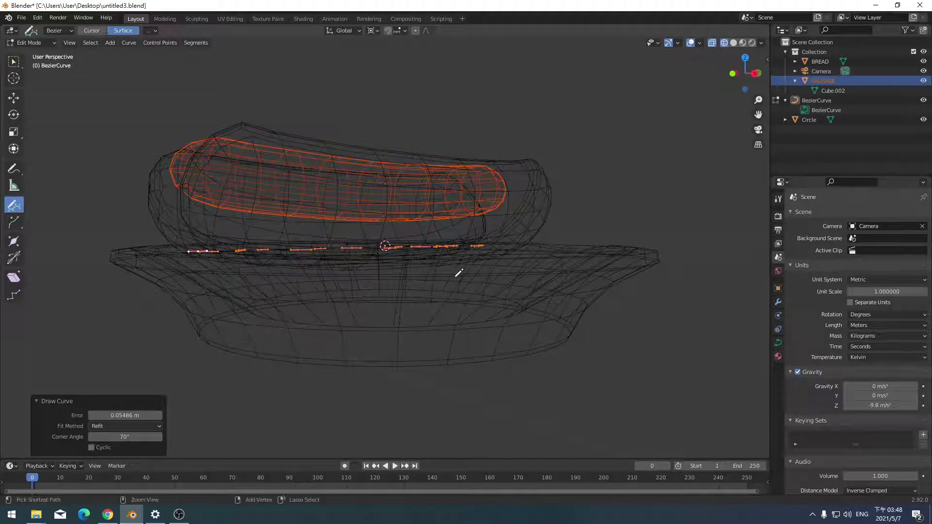
key(ctrl+z)
middle_drag(429, 310, 451, 327)
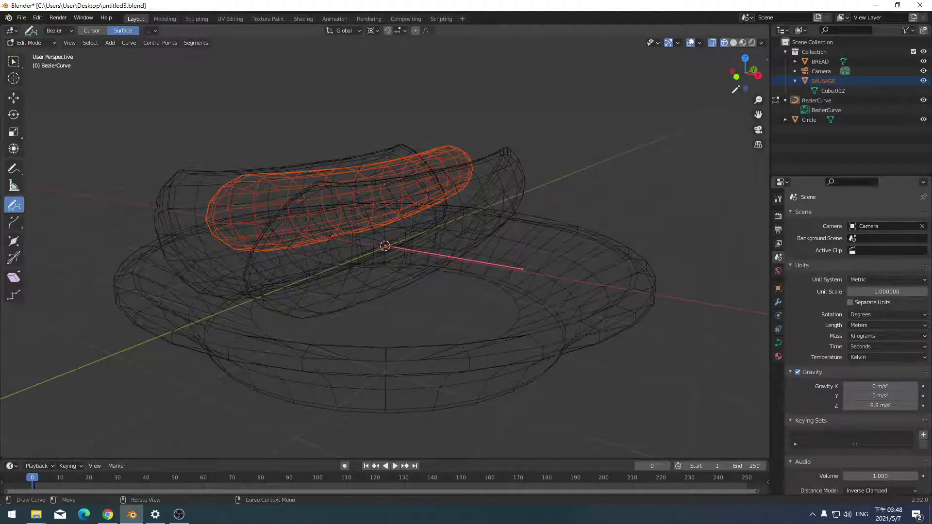
click(745, 58)
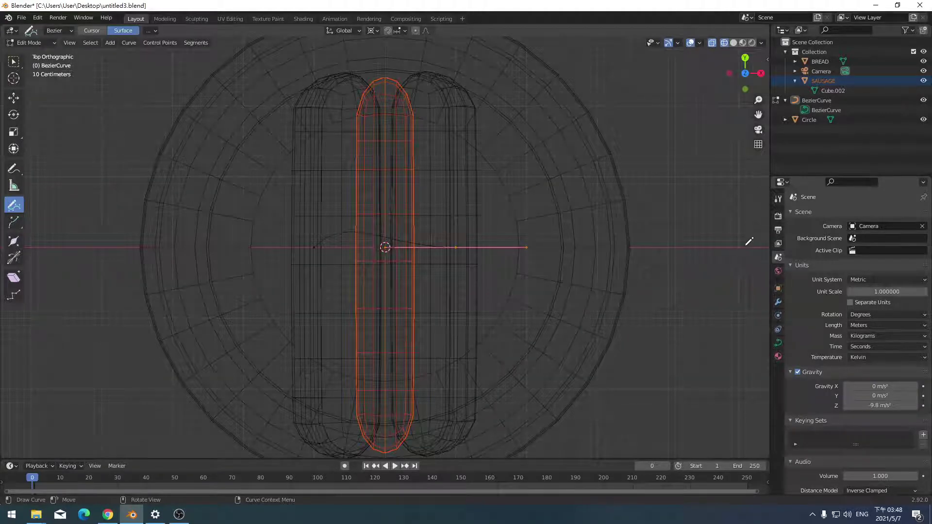
Select Cube.002, draw a trial sauce stroke down the sausage, and undo it.
click(835, 89)
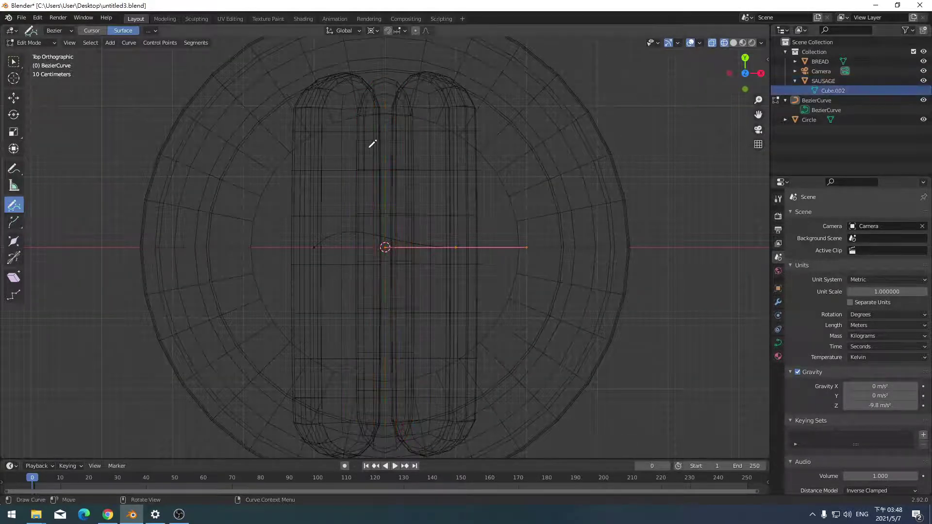
mouse_move(372, 115)
mouse_down()
mouse_move(397, 384)
mouse_move(383, 426)
mouse_up()
mouse_move(423, 392)
middle_down()
mouse_move(491, 336)
mouse_move(428, 232)
mouse_move(502, 304)
mouse_move(526, 308)
mouse_move(484, 322)
middle_up()
key(ctrl+z)
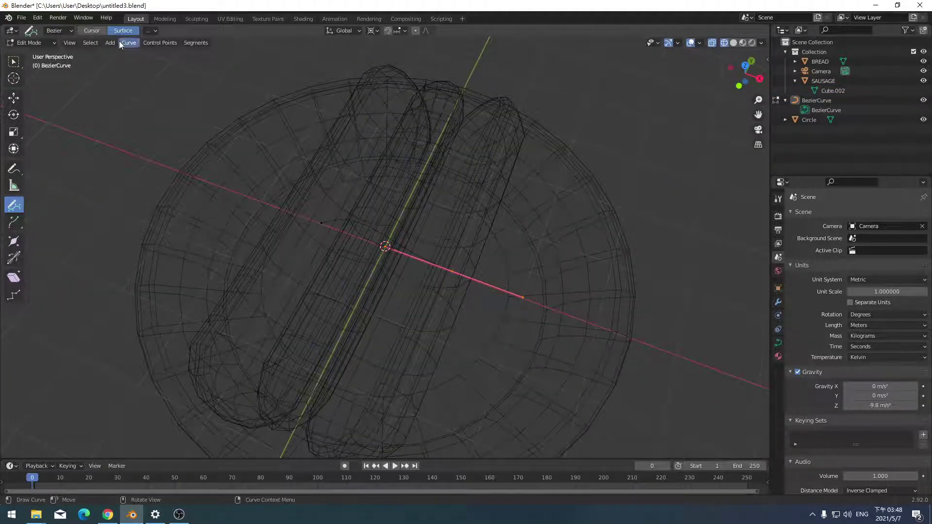
Delete and restore BezierCurve, then view the plate from the side in Solid shading.
click(824, 102)
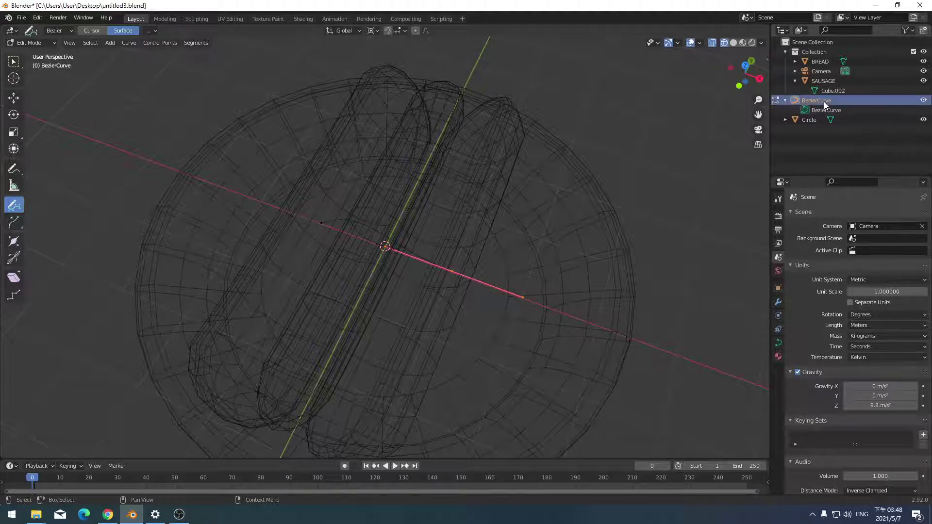
key(Delete)
key(ctrl+z)
mouse_move(513, 291)
middle_down()
mouse_move(545, 225)
mouse_move(631, 194)
middle_up()
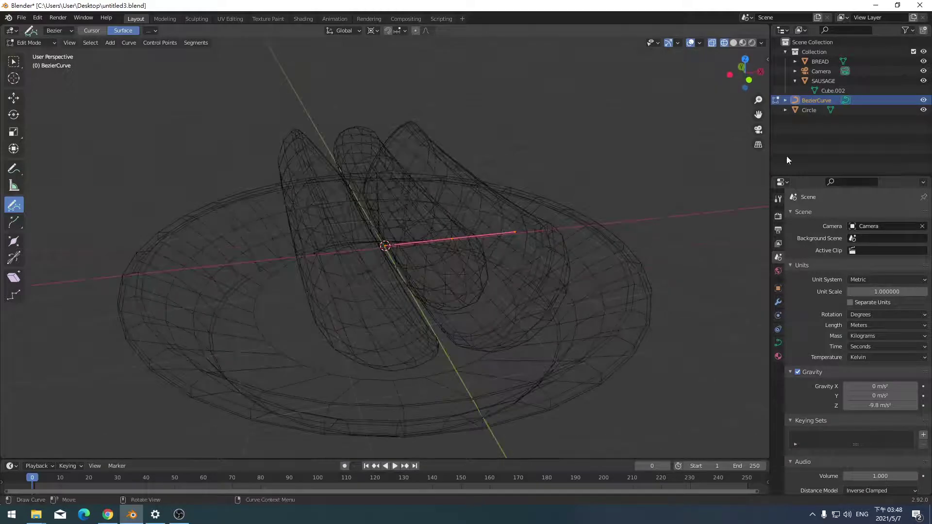
click(734, 43)
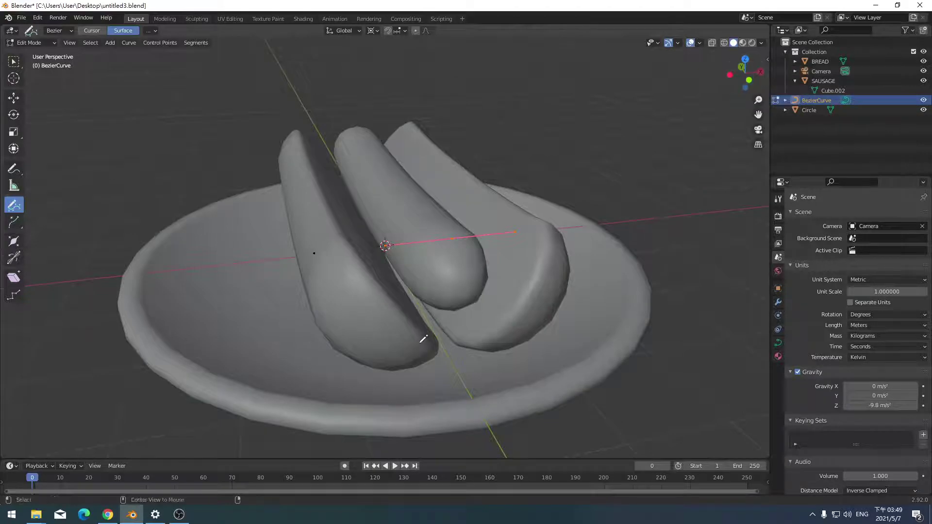
key(alt+Tab)
Scroll the tutorial to 'select sausage before step 1' and its Surface-depth Draw Curve screenshot.
click(110, 518)
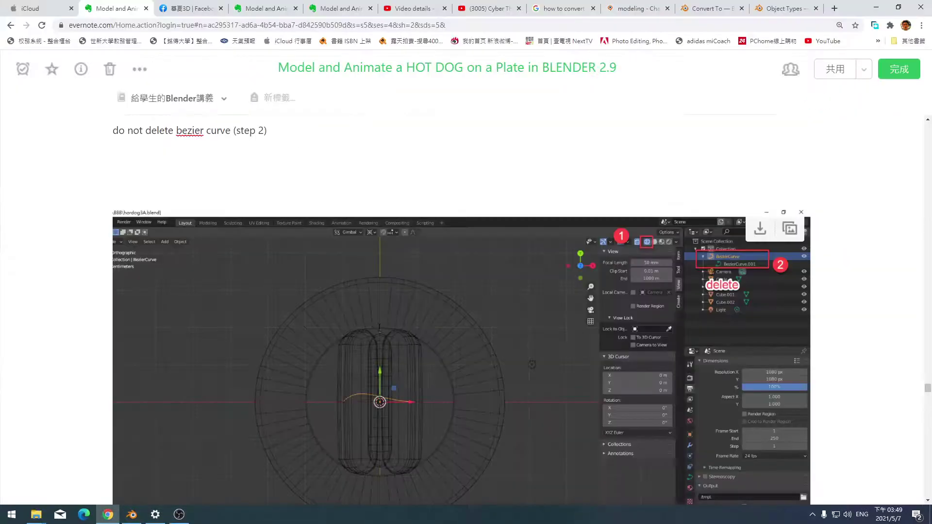
scroll(380, 329, up, 5)
scroll(380, 328, down, 5)
scroll(380, 328, down, 4)
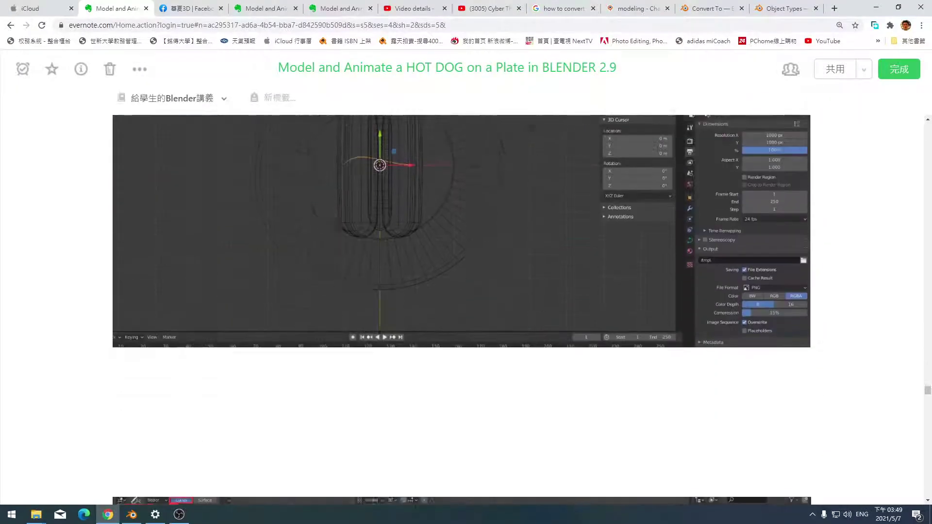
scroll(379, 328, down, 5)
scroll(379, 328, down, 5)
scroll(380, 328, up, 5)
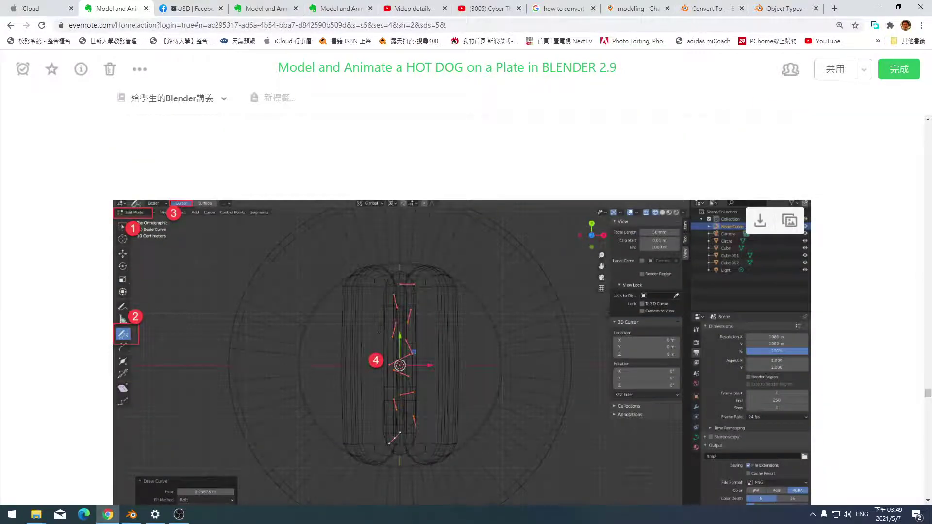
scroll(380, 329, down, 5)
scroll(379, 328, down, 3)
scroll(379, 328, up, 2)
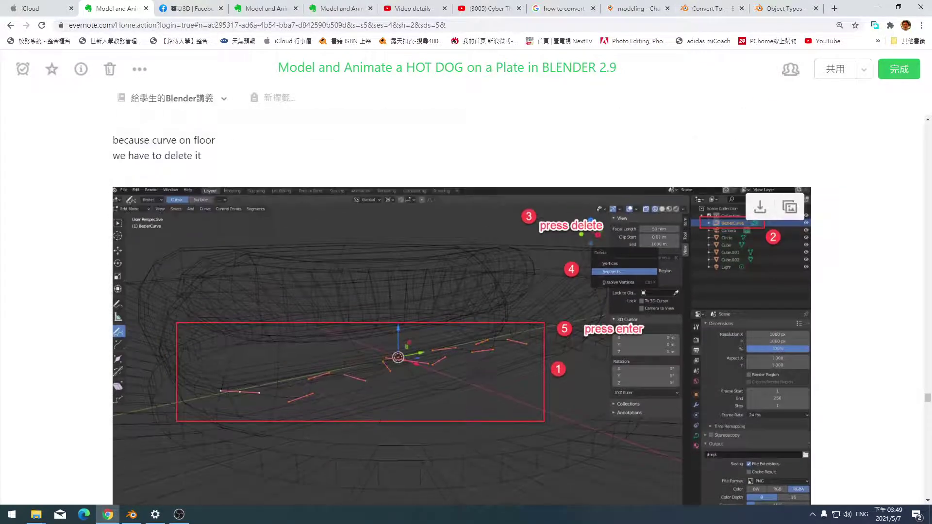
scroll(379, 328, up, 2)
scroll(380, 328, down, 6)
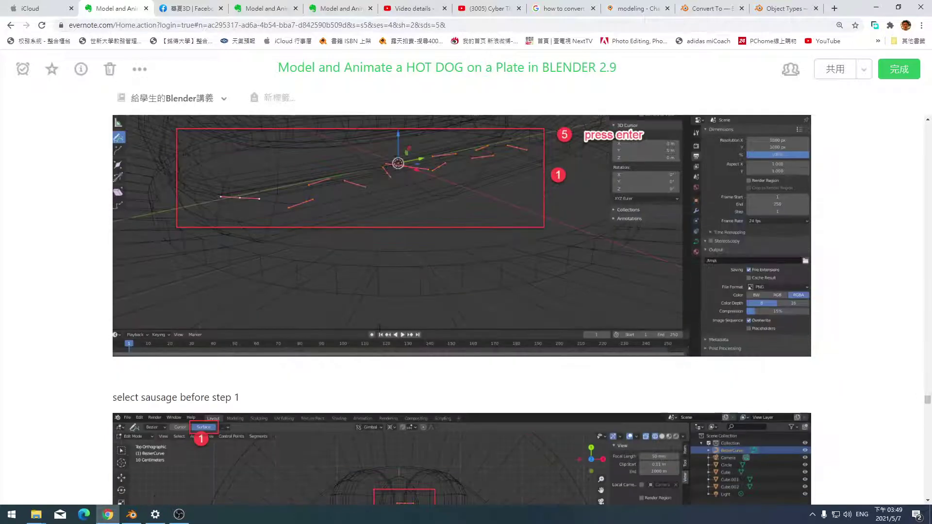
scroll(380, 328, down, 1)
scroll(380, 328, down, 1)
scroll(380, 328, down, 1)
scroll(380, 328, down, 2)
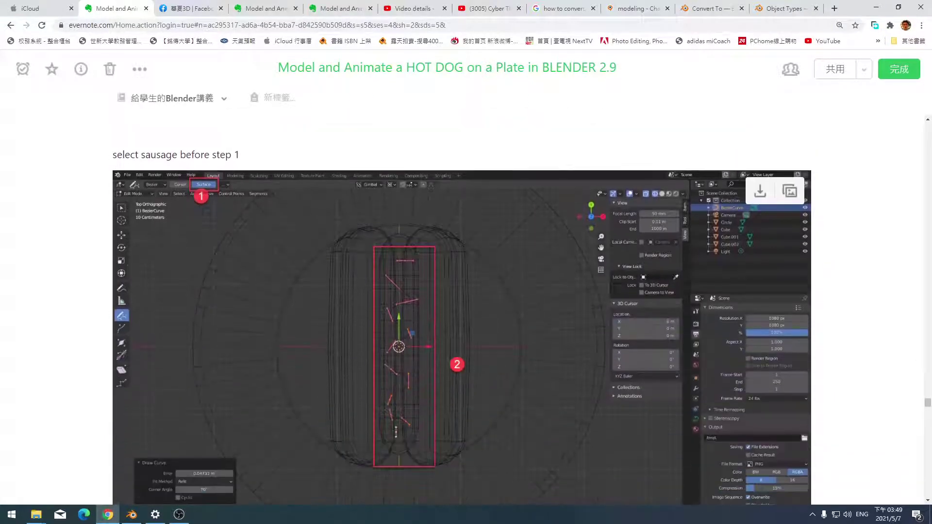
scroll(380, 328, down, 3)
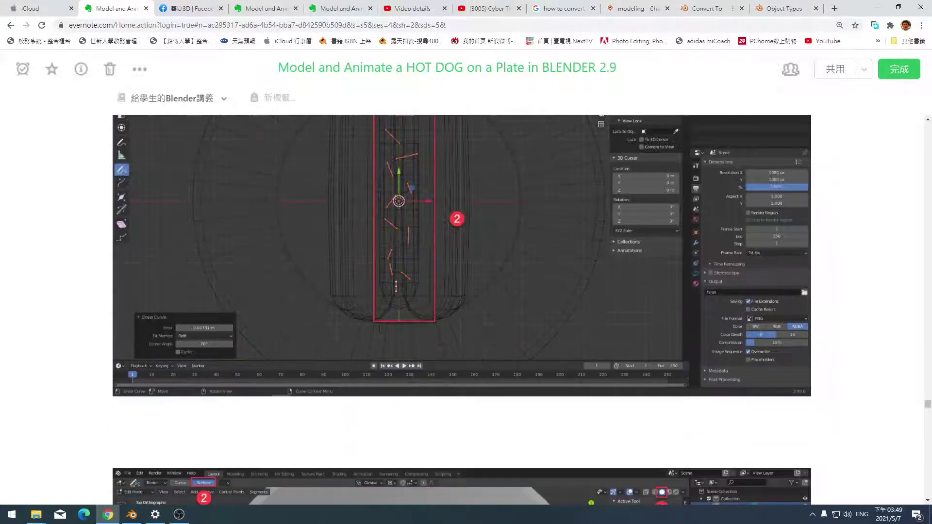
scroll(380, 329, up, 1)
scroll(381, 329, up, 2)
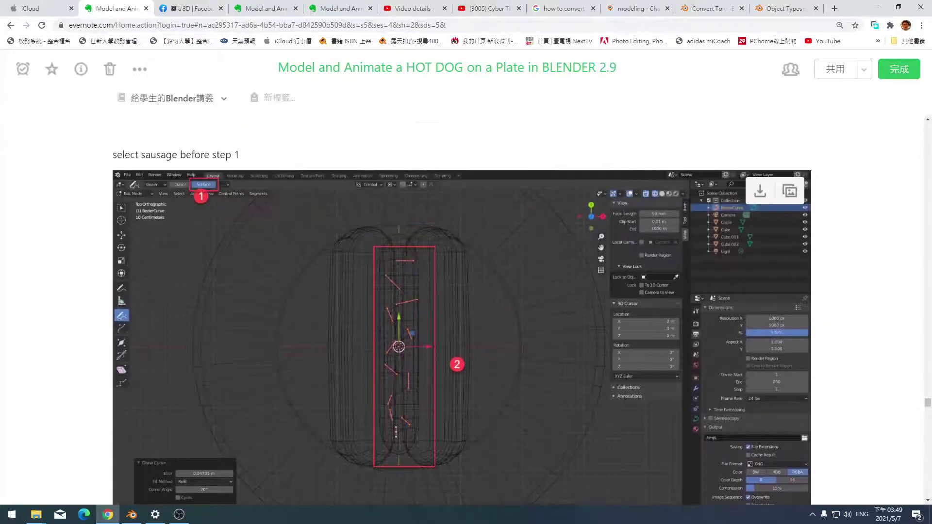
scroll(379, 328, down, 7)
scroll(379, 328, down, 5)
scroll(379, 328, up, 4)
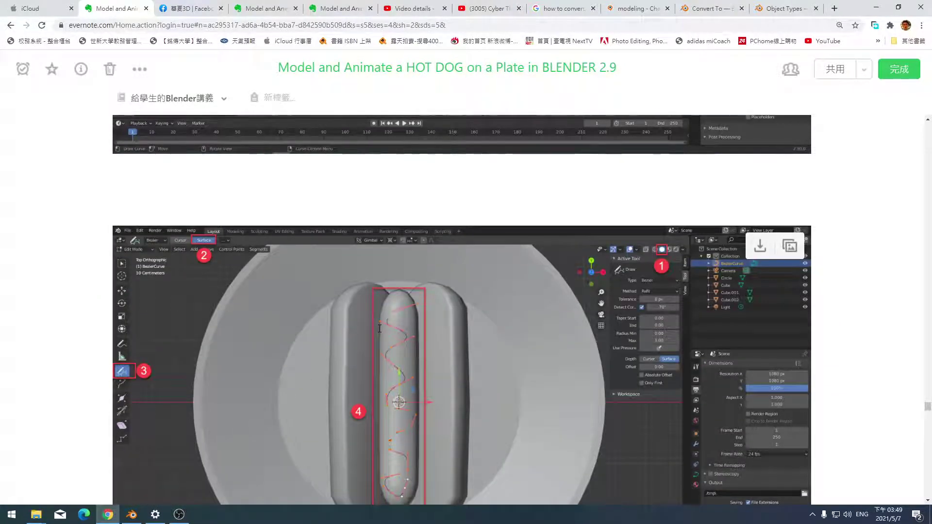
scroll(380, 329, down, 3)
Cycle windows to view the Language settings page, then return to the tutorial note window.
key(alt+Tab)
key(alt+Tab)
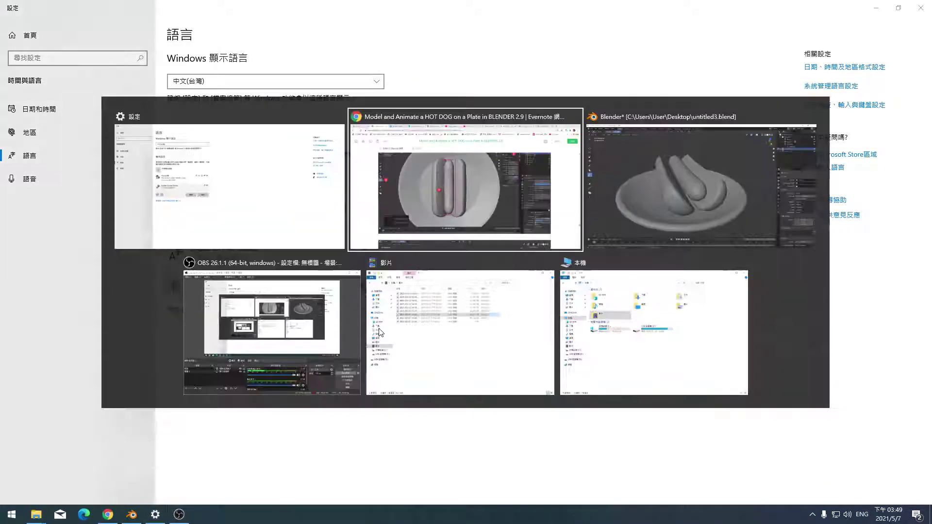
scroll(380, 328, up, 2)
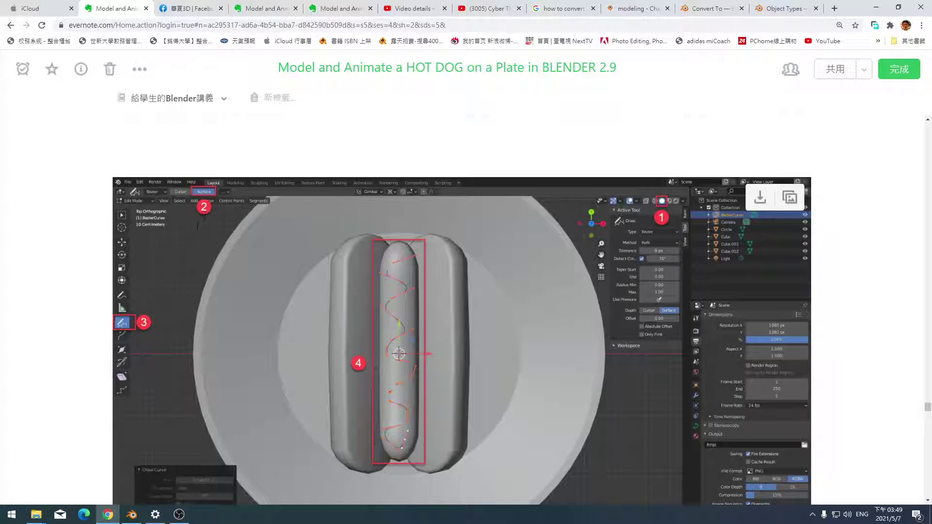
key(alt+Tab)
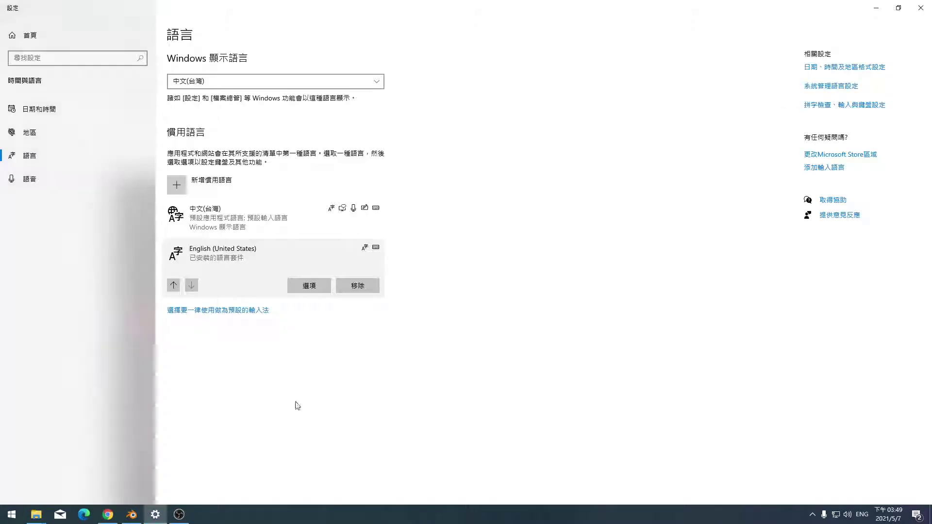
key(alt+Tab)
Return to Blender, switch to Top view and select the centre sausage Cube.002.
click(128, 520)
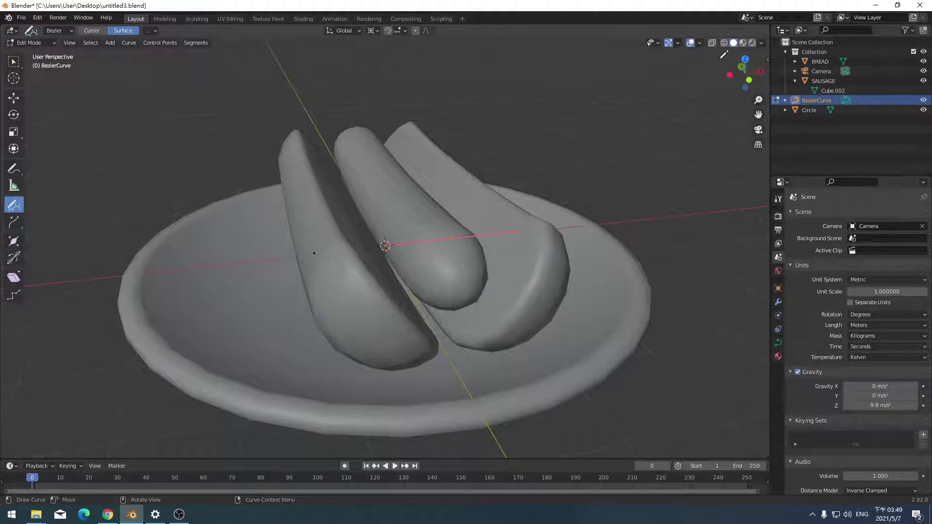
click(746, 59)
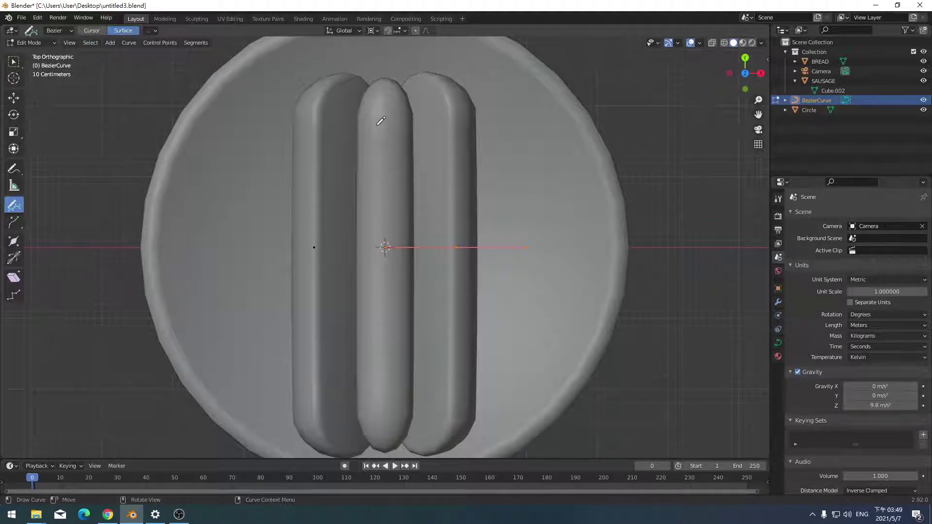
click(844, 92)
Draw a wavy stroke lengthwise along the centre sausage, replacing an undone trial stroke.
drag(377, 123, 413, 140)
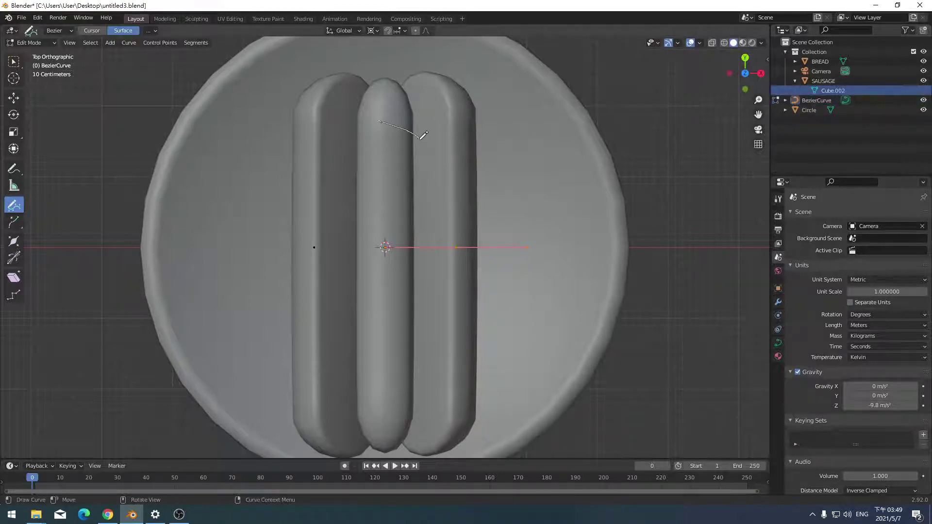
key(ctrl+z)
mouse_move(377, 112)
mouse_down()
mouse_move(391, 122)
mouse_move(382, 303)
mouse_move(388, 425)
mouse_up()
mouse_move(609, 416)
middle_down()
mouse_move(539, 314)
mouse_move(654, 323)
middle_up()
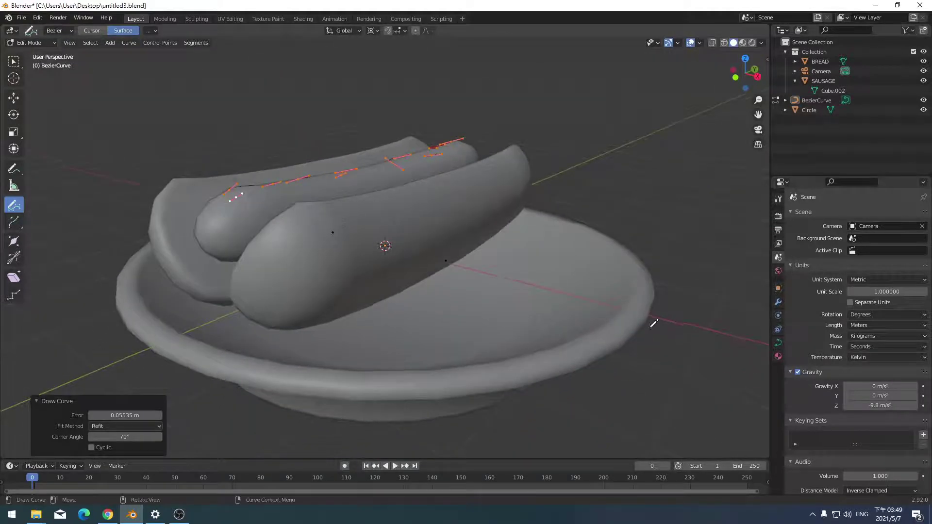
Set the sauce curve's Geometry Extrude to 0 m and Bevel Depth to 0.09 m.
click(780, 343)
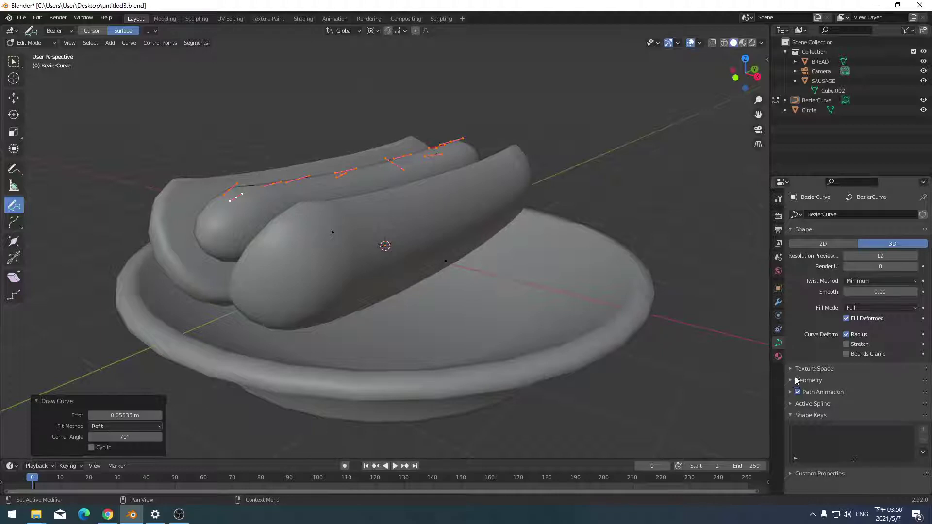
click(796, 380)
scroll(909, 381, down, 4)
scroll(909, 381, down, 2)
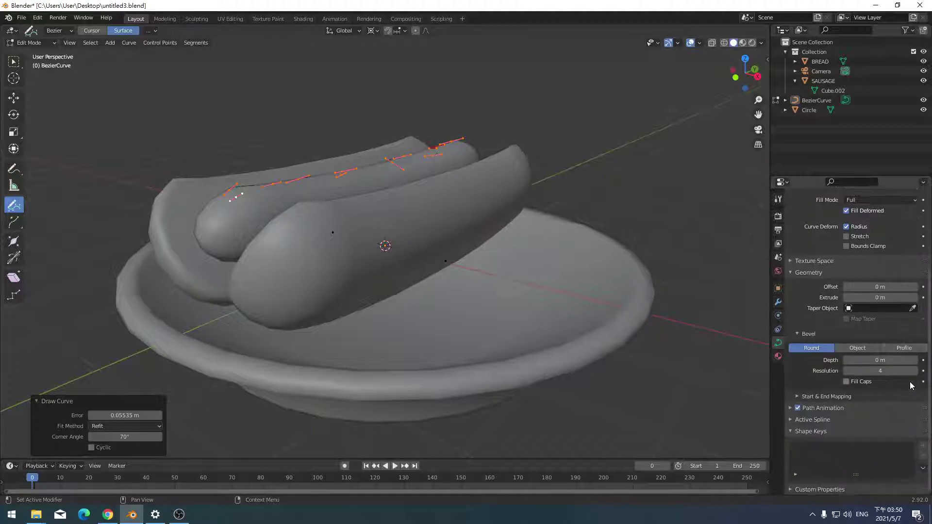
mouse_move(876, 298)
mouse_down()
mouse_move(898, 298)
mouse_move(874, 298)
mouse_up()
click(873, 298)
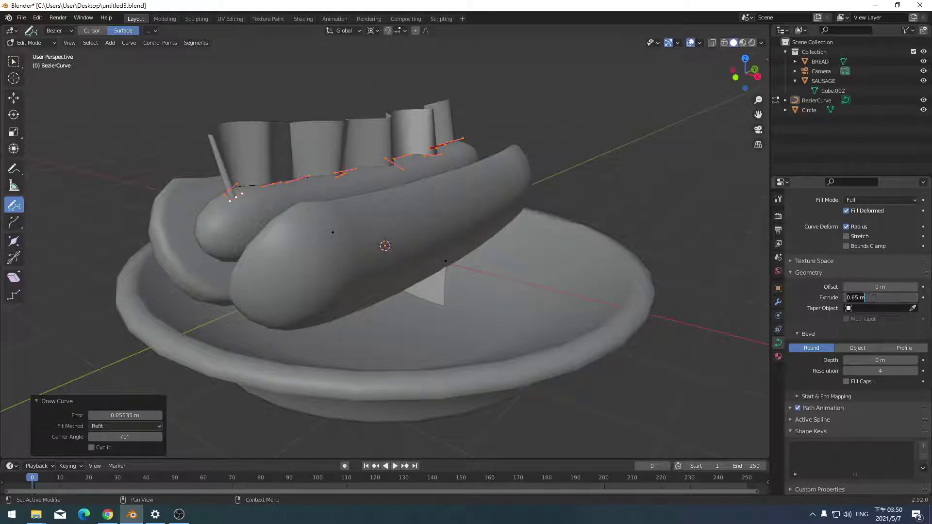
text(0)
key(Return)
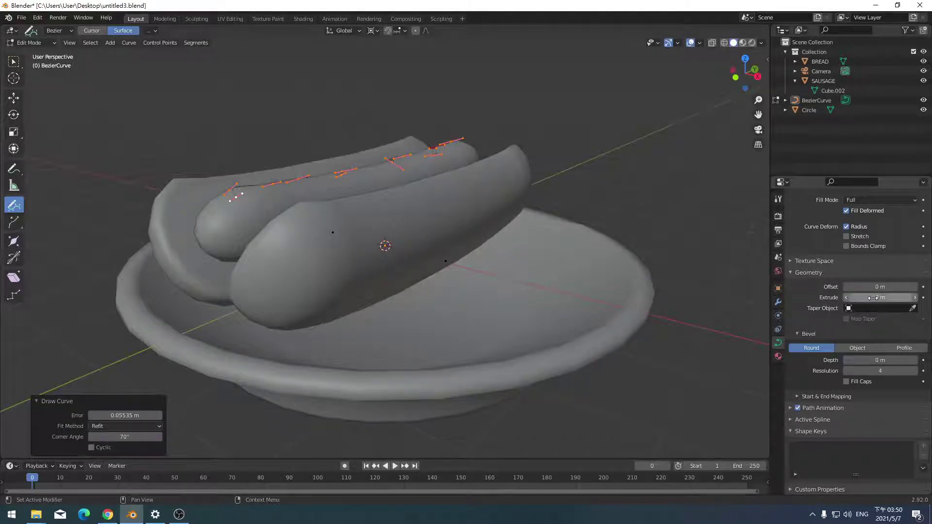
drag(876, 360, 881, 360)
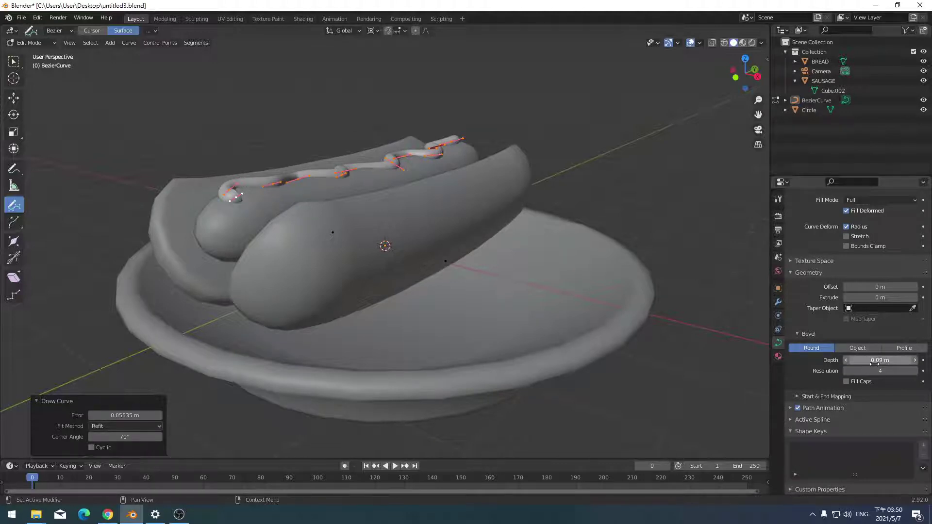
middle_drag(369, 301, 381, 424)
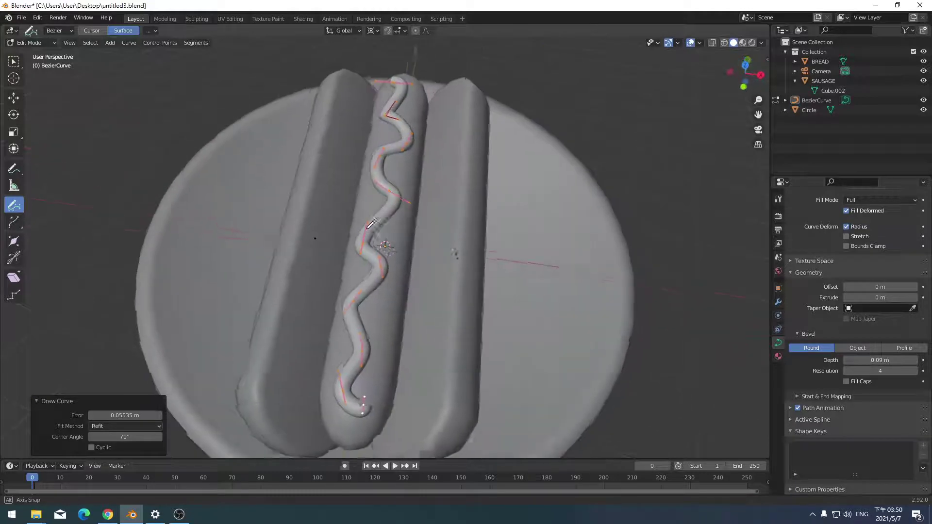
Select the sauce curve's bottom end point and shrink its radius to thin it.
click(13, 63)
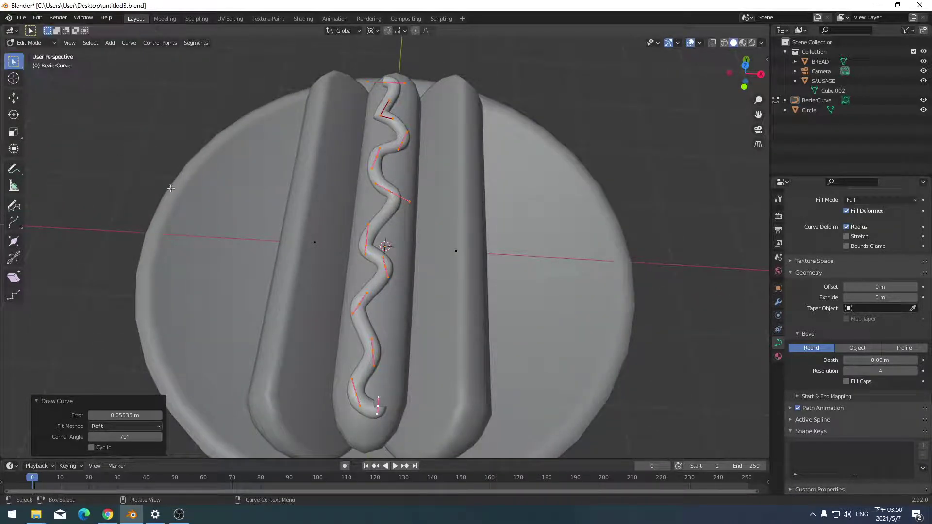
click(383, 412)
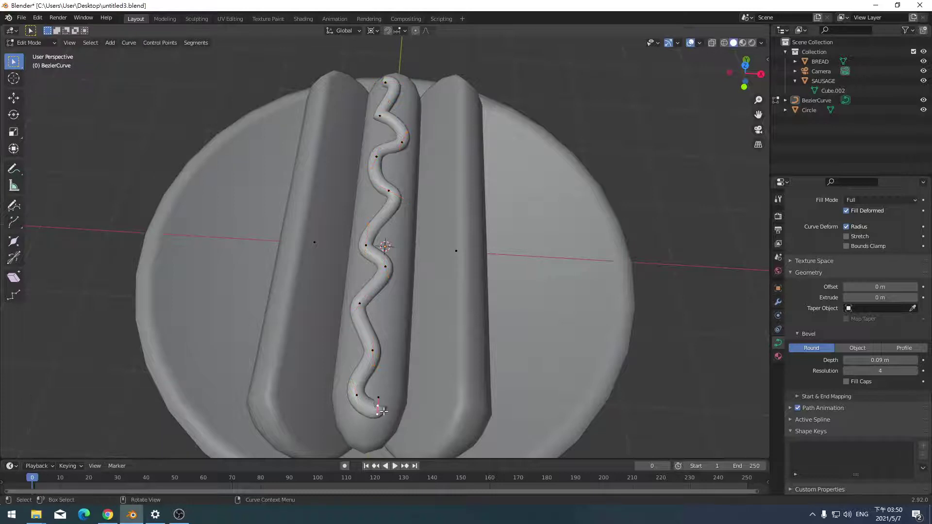
key(alt+s)
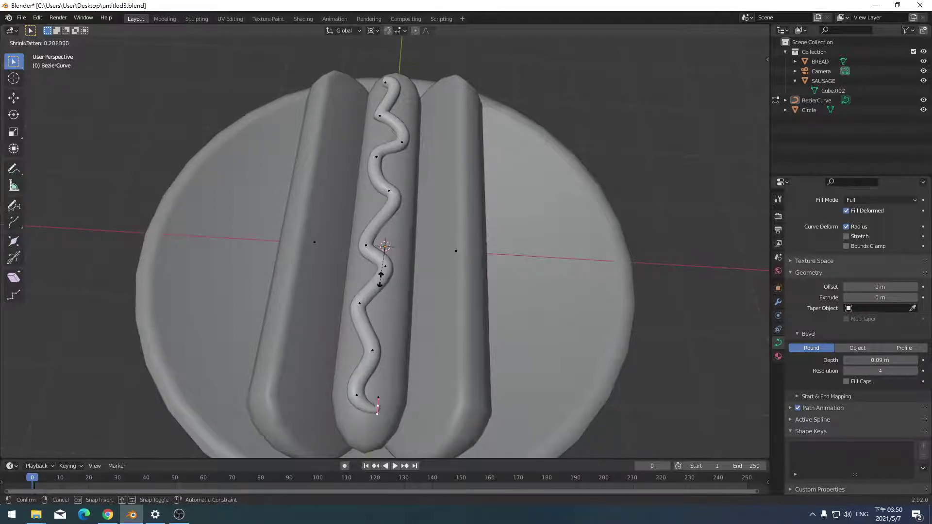
click(378, 272)
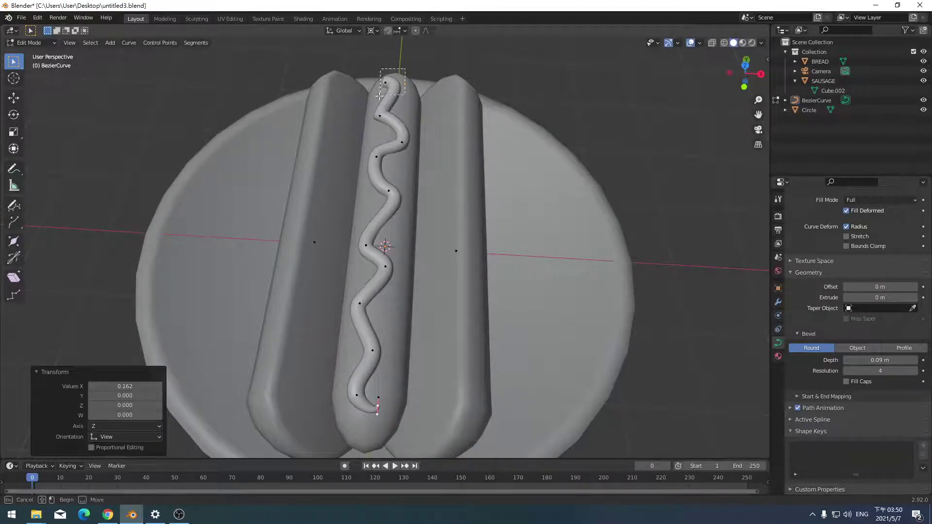
Select the top end point and shrink its radius so that end tapers too.
click(384, 81)
key(alt+s)
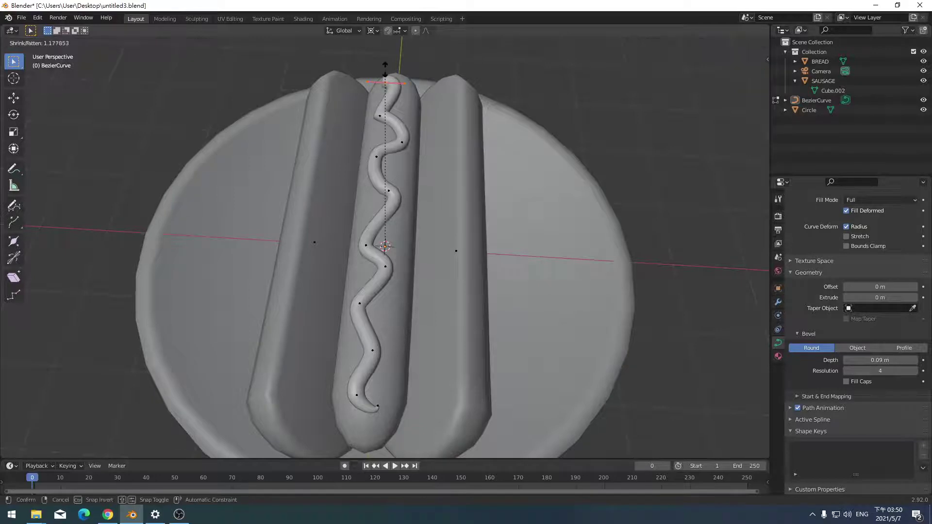
click(376, 231)
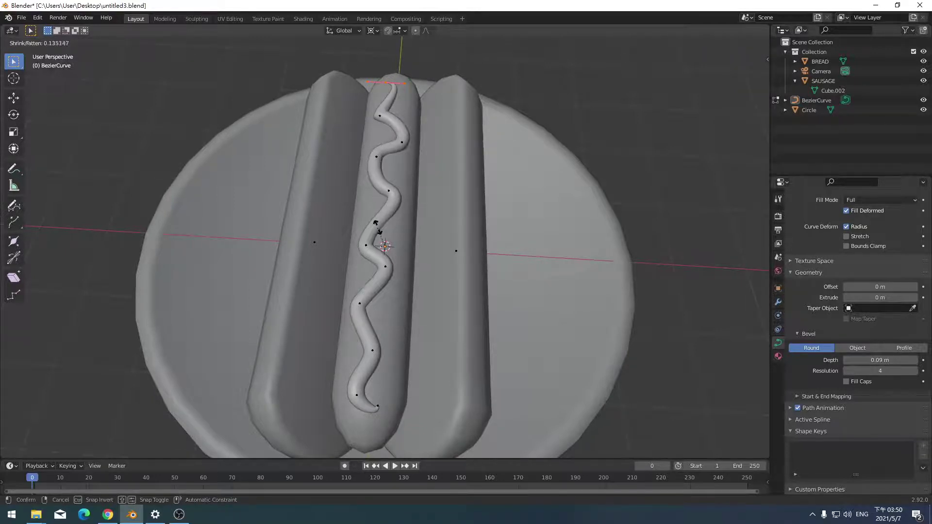
mouse_move(376, 231)
middle_down()
mouse_move(478, 314)
mouse_move(11, 100)
middle_up()
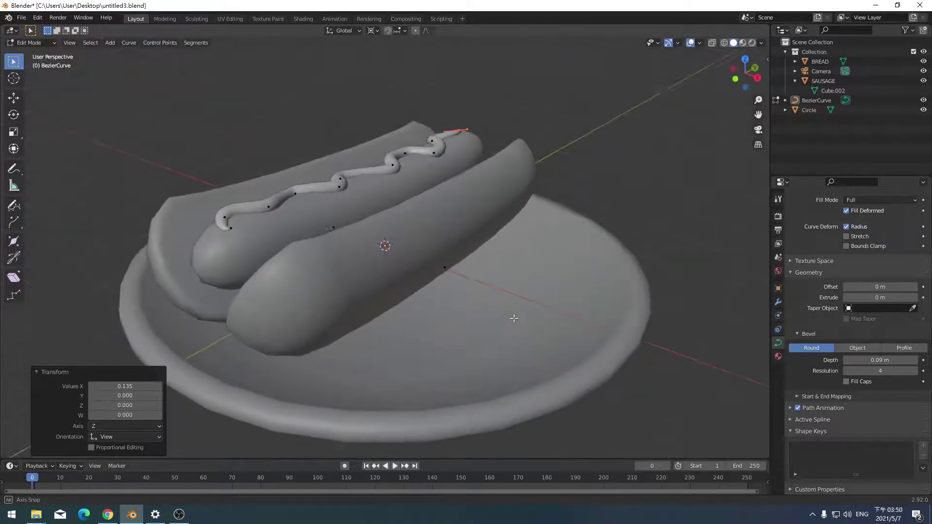
With the Move tool, select a sauce control point near the sausage's left end.
click(10, 100)
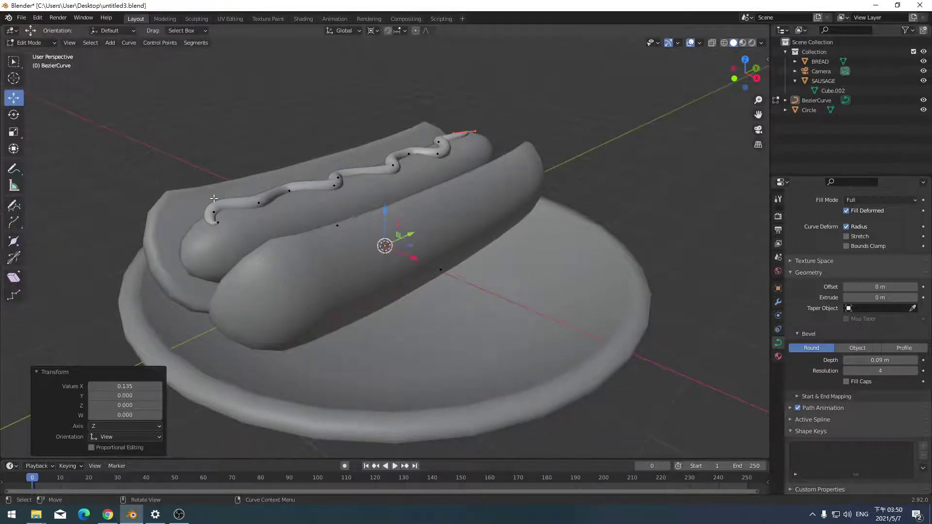
click(259, 205)
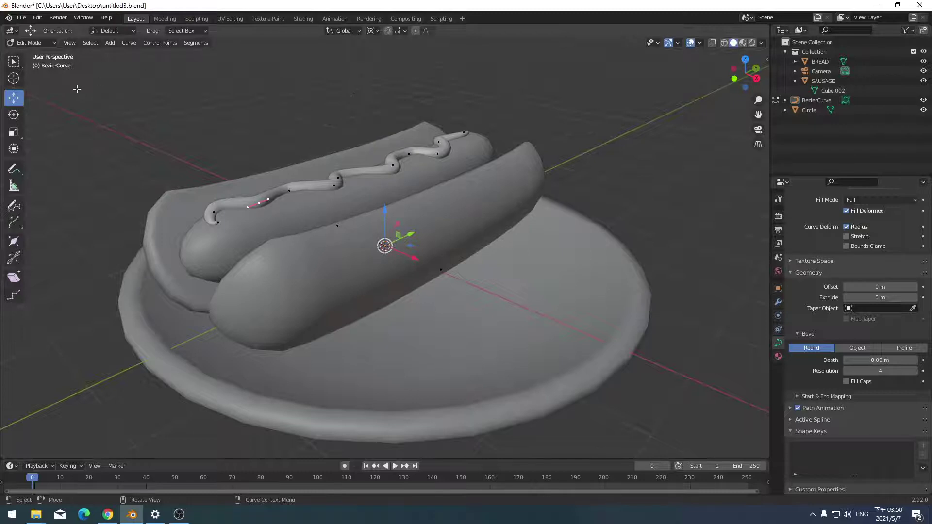
click(14, 78)
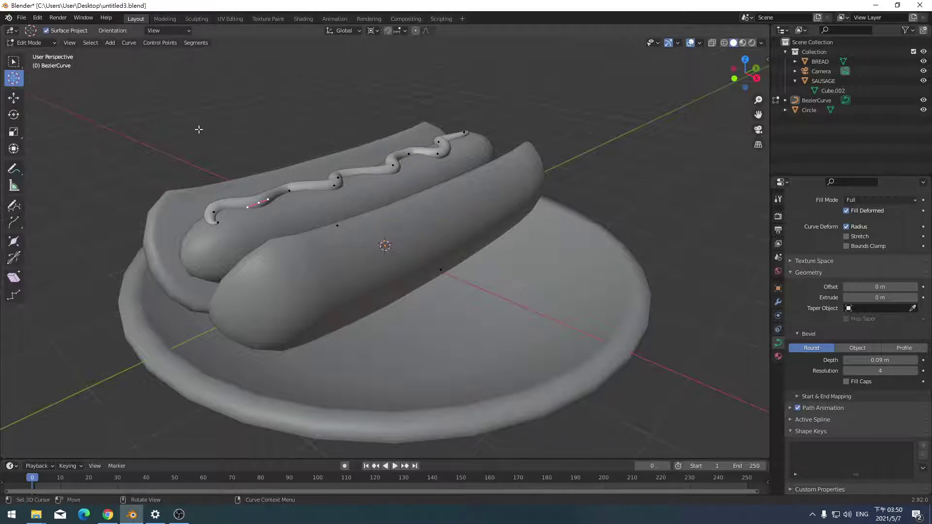
click(14, 98)
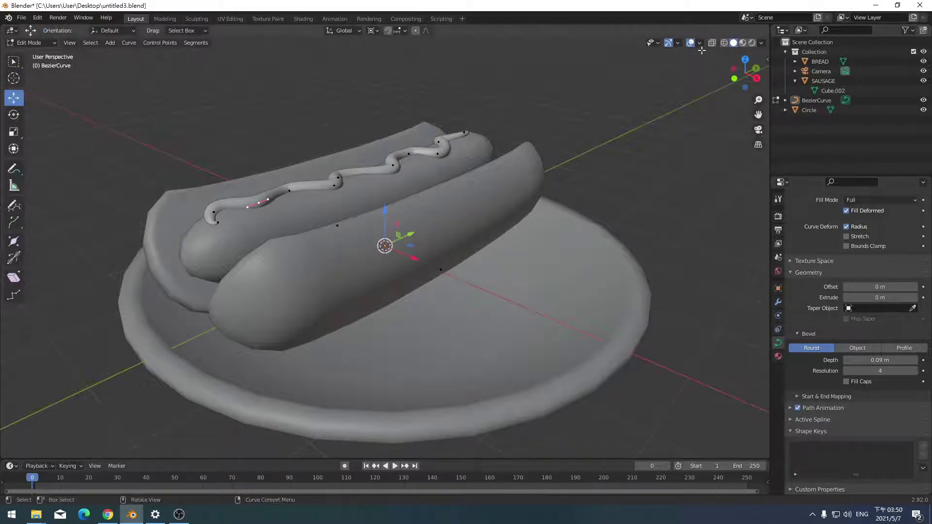
click(677, 43)
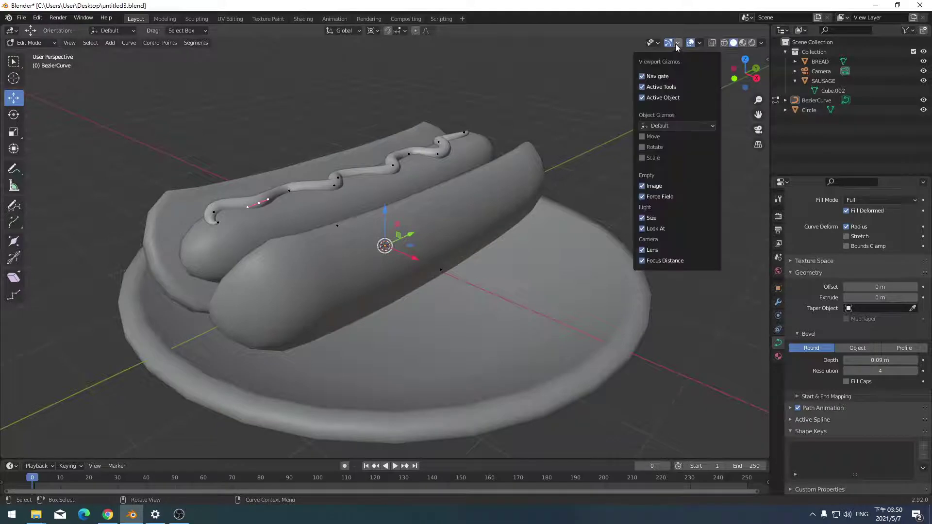
click(675, 43)
click(656, 43)
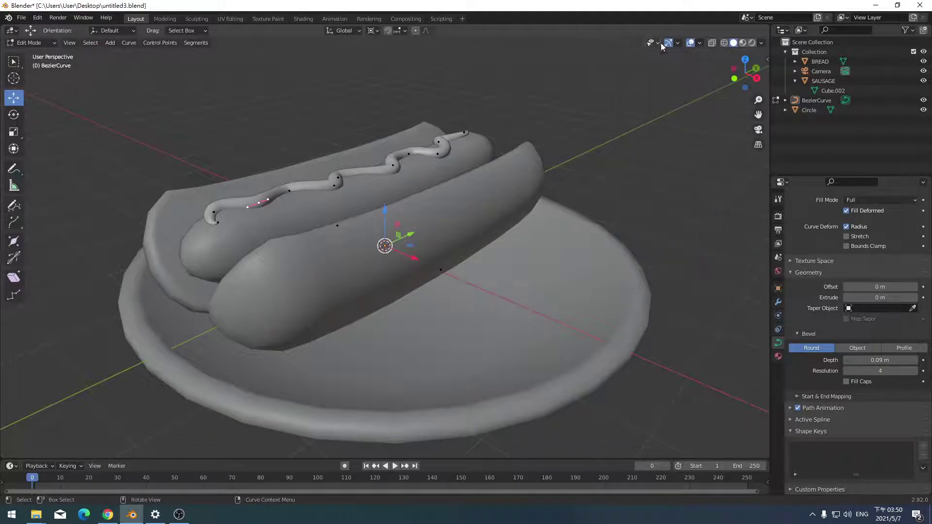
Set the transform Pivot Point to Individual Origins.
click(351, 30)
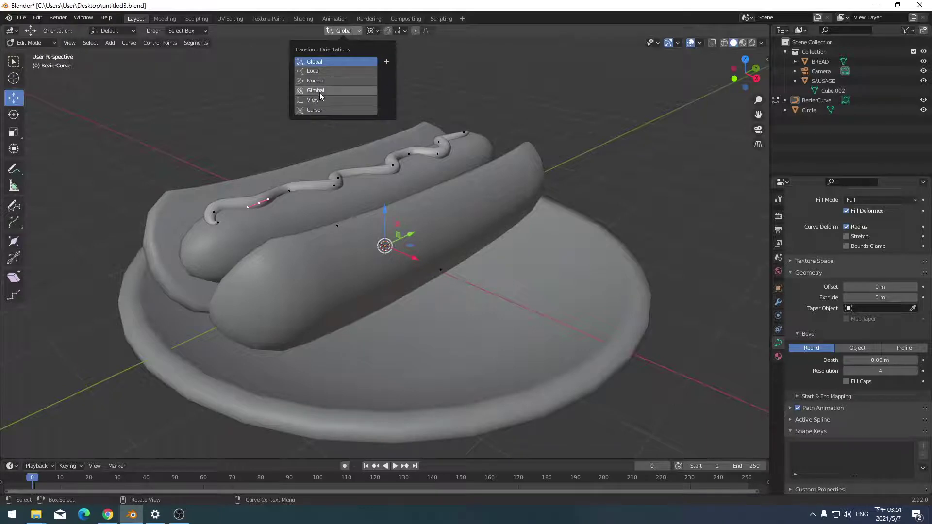
click(377, 31)
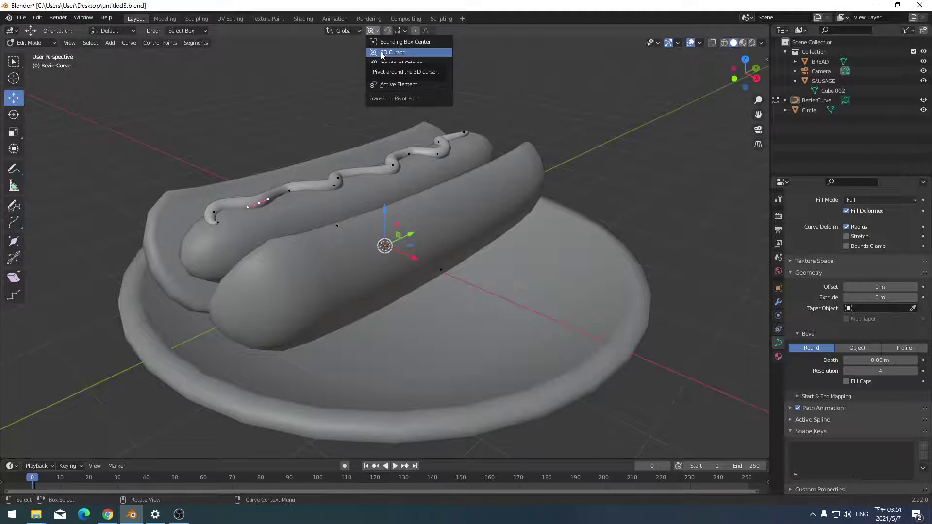
click(380, 52)
click(377, 32)
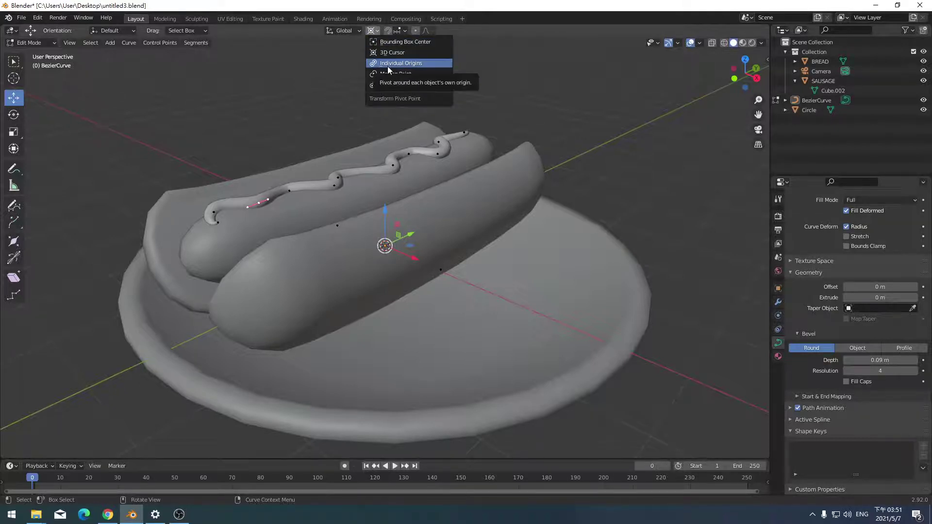
click(388, 66)
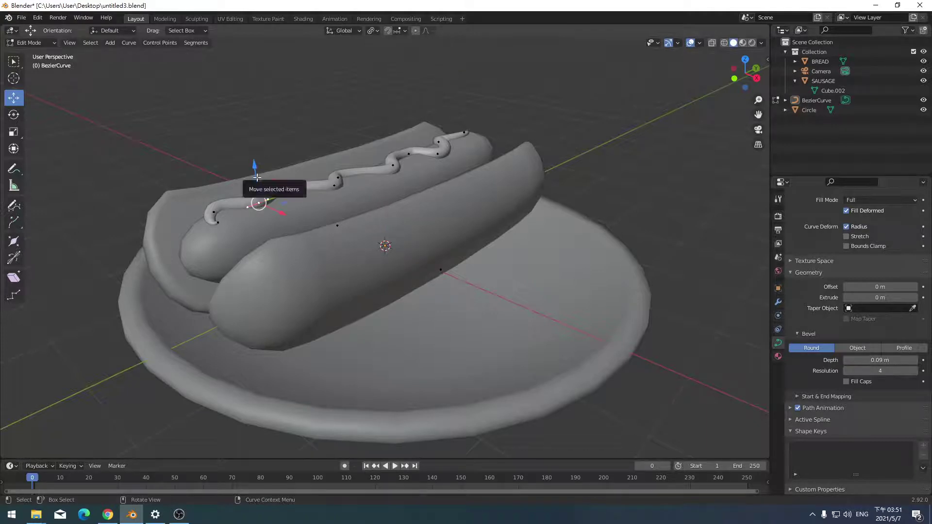
Raise the first sauce point along Z and switch the pivot to Median Point.
drag(254, 180, 253, 175)
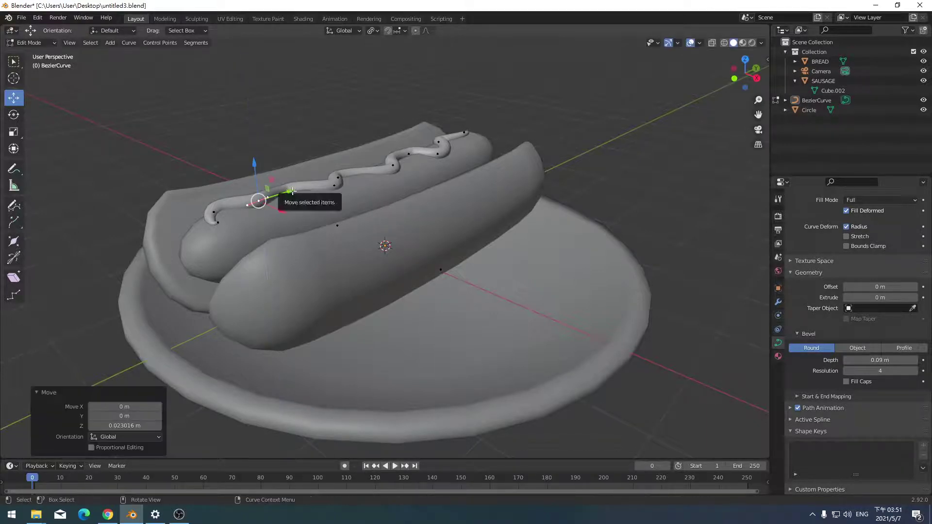
click(289, 191)
click(372, 31)
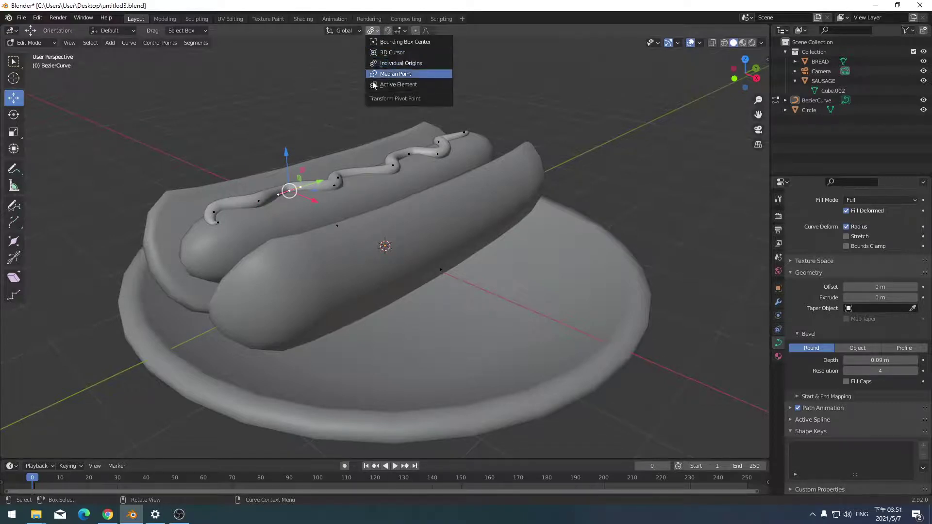
click(396, 73)
Lift two more sauce points slightly along Z, the latest by 0.036488 m.
drag(285, 152, 285, 149)
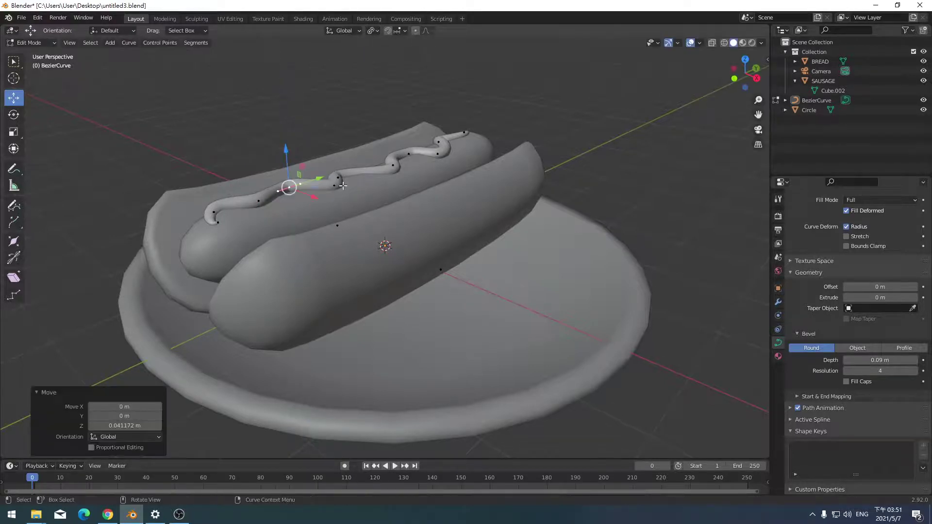
click(333, 185)
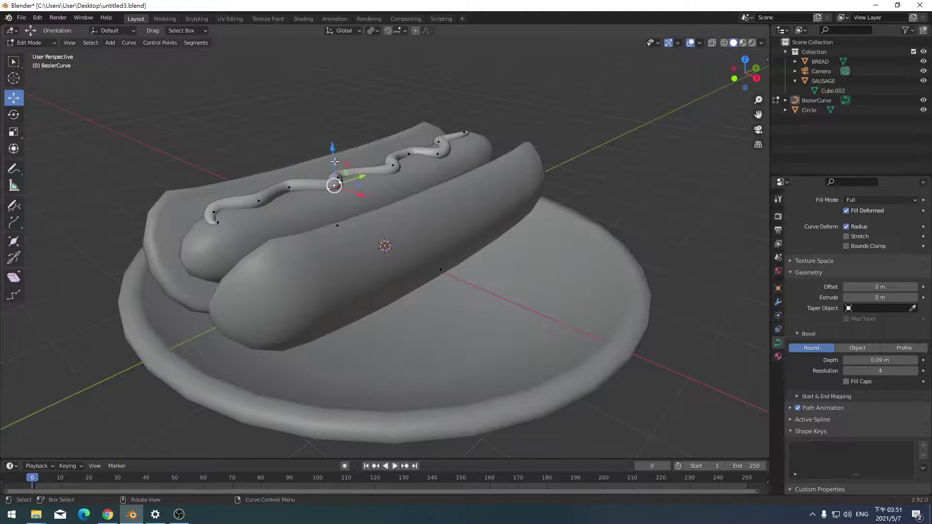
drag(334, 162, 334, 159)
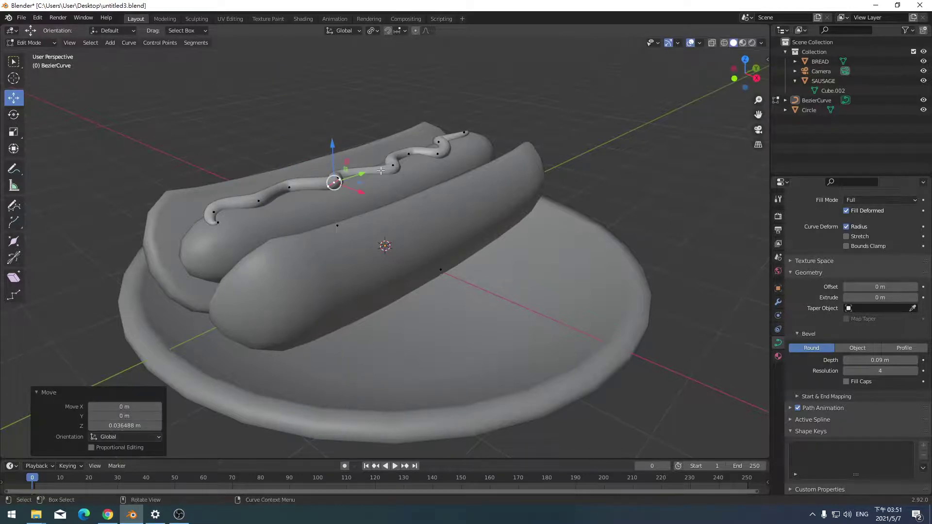
middle_drag(380, 171, 419, 191)
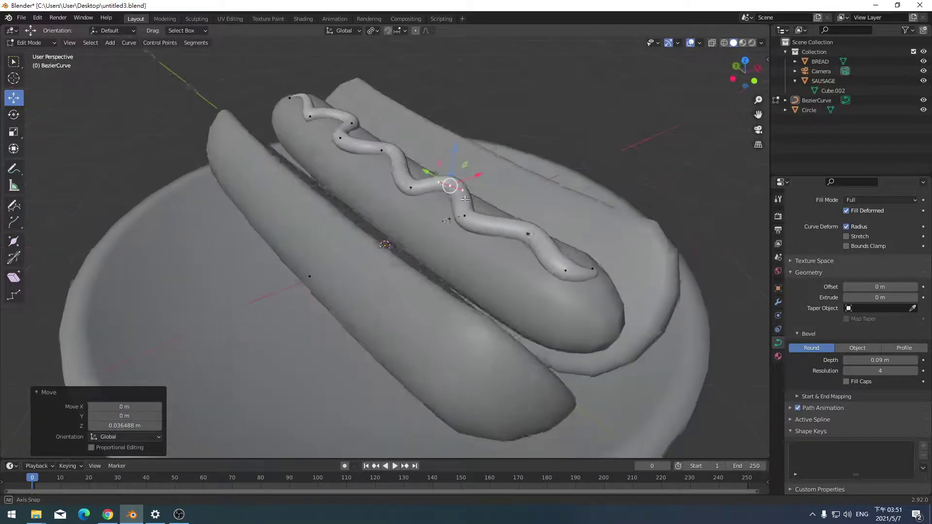
Lift two more sauce control points further along the curve.
click(413, 187)
mouse_move(414, 153)
mouse_down()
mouse_move(383, 146)
mouse_move(379, 123)
mouse_up()
click(382, 147)
mouse_move(379, 122)
middle_down()
mouse_move(281, 158)
mouse_move(266, 235)
middle_up()
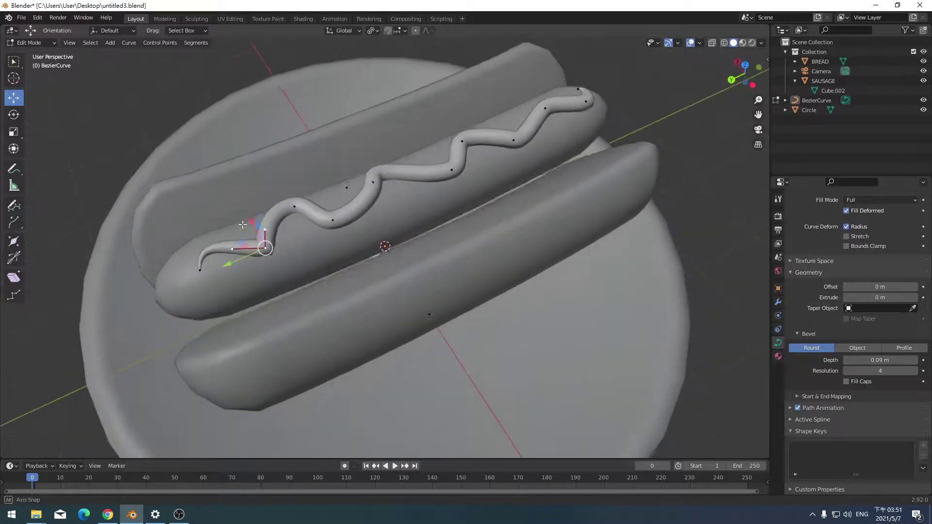
Move the sauce point near the sausage's left end to a new position.
click(270, 235)
click(266, 253)
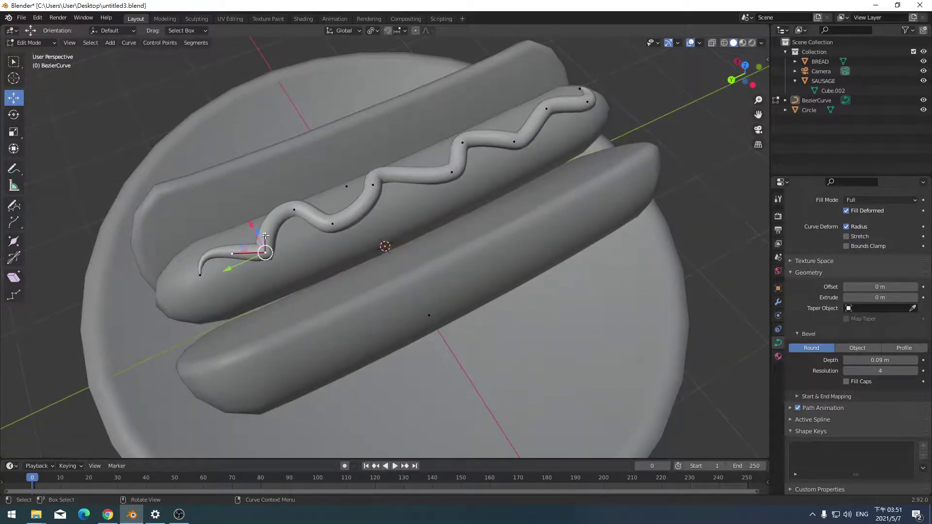
key(g)
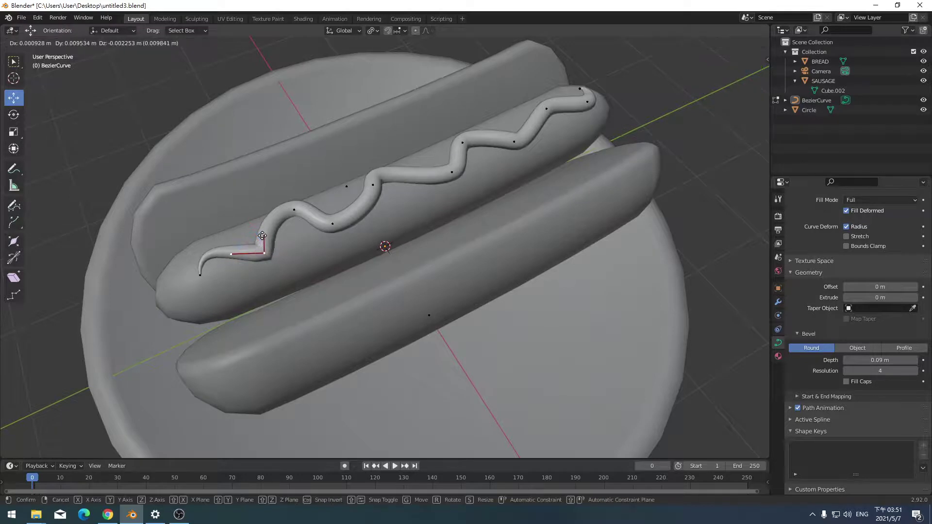
click(262, 235)
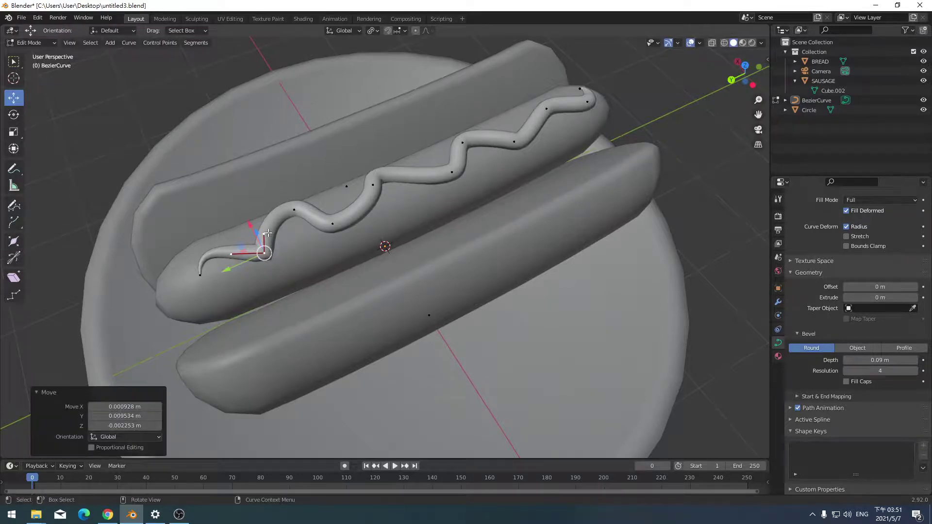
key(alt+a)
click(264, 253)
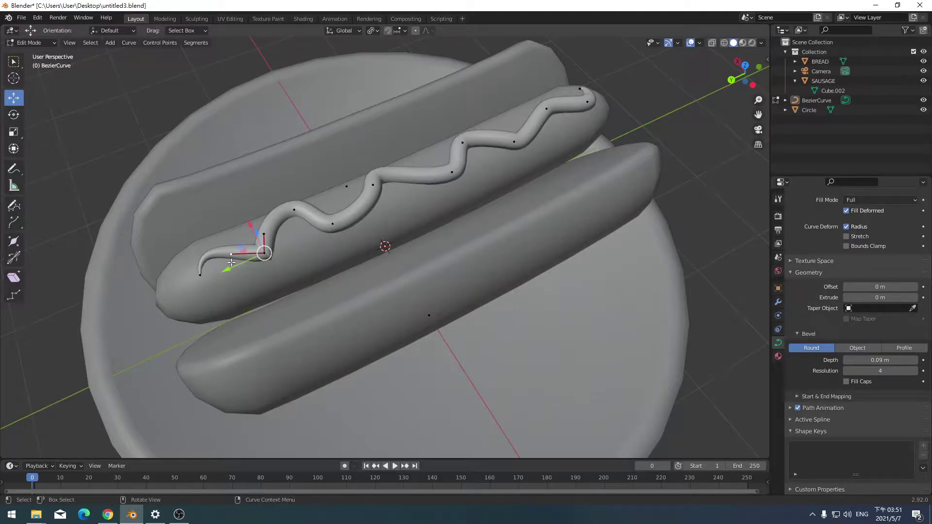
Reshape both left-end handles, the last moved -0.072087 m X and -0.13113 m Y.
key(g)
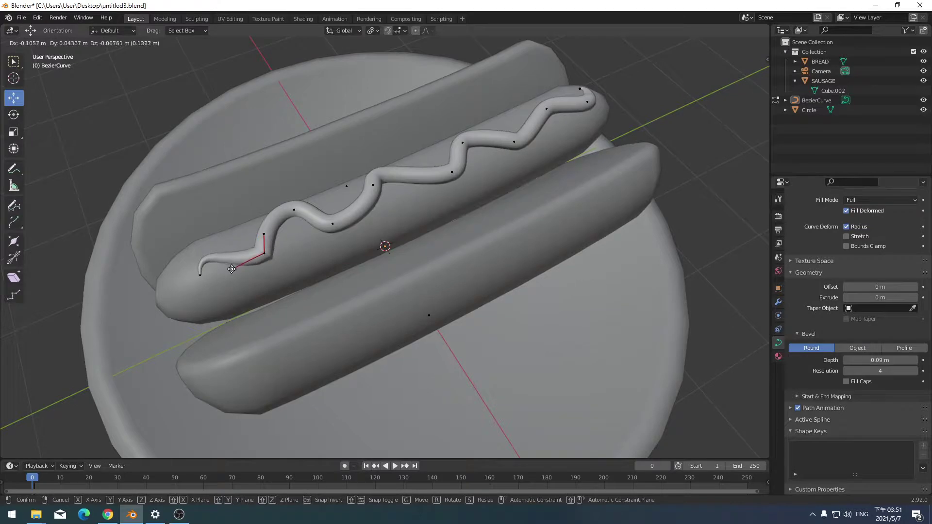
click(238, 268)
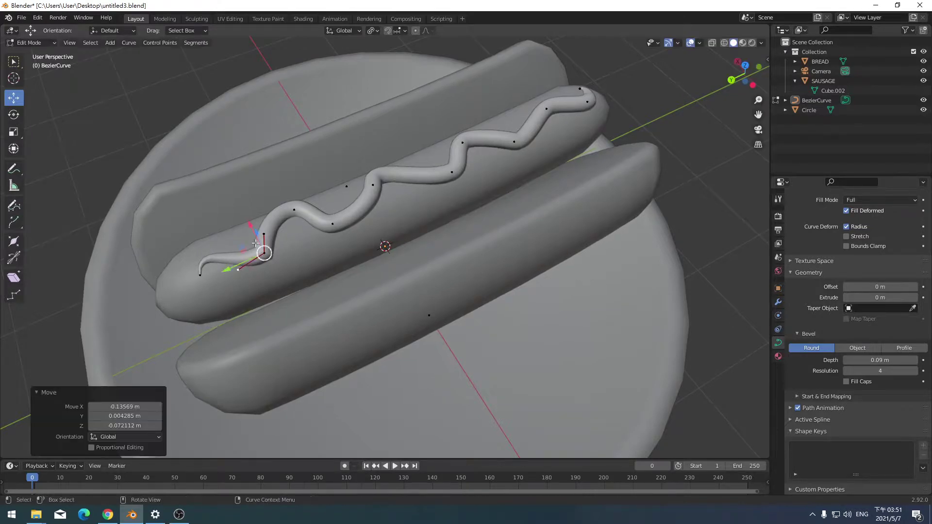
click(264, 233)
key(g)
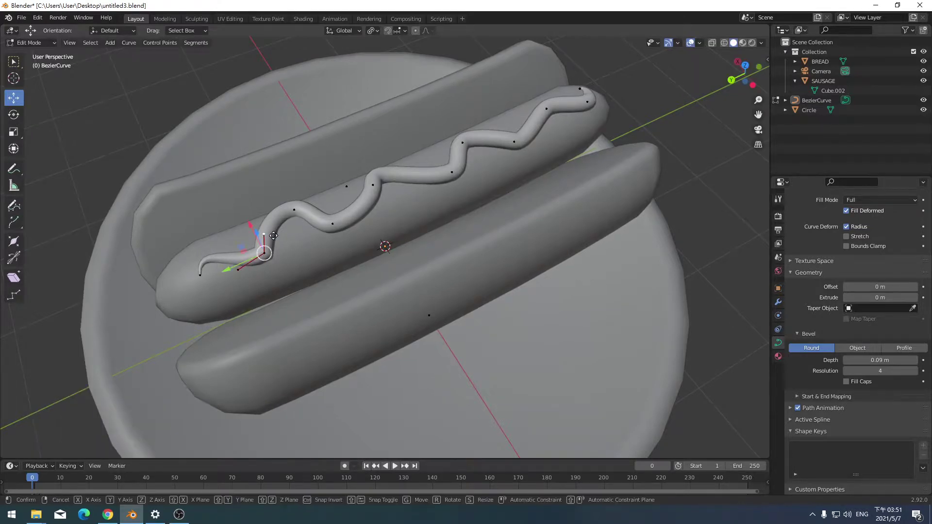
click(288, 235)
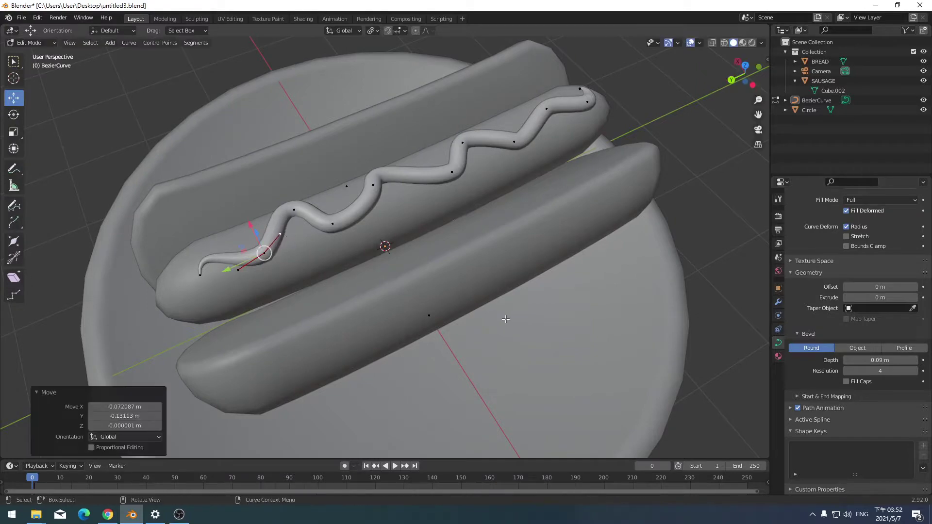
mouse_move(289, 236)
middle_down()
mouse_move(320, 277)
mouse_move(349, 268)
middle_up()
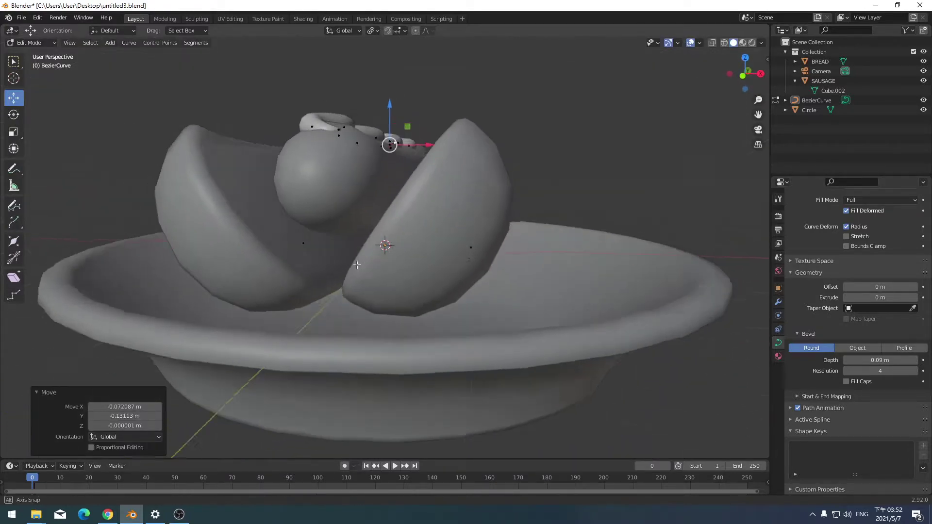